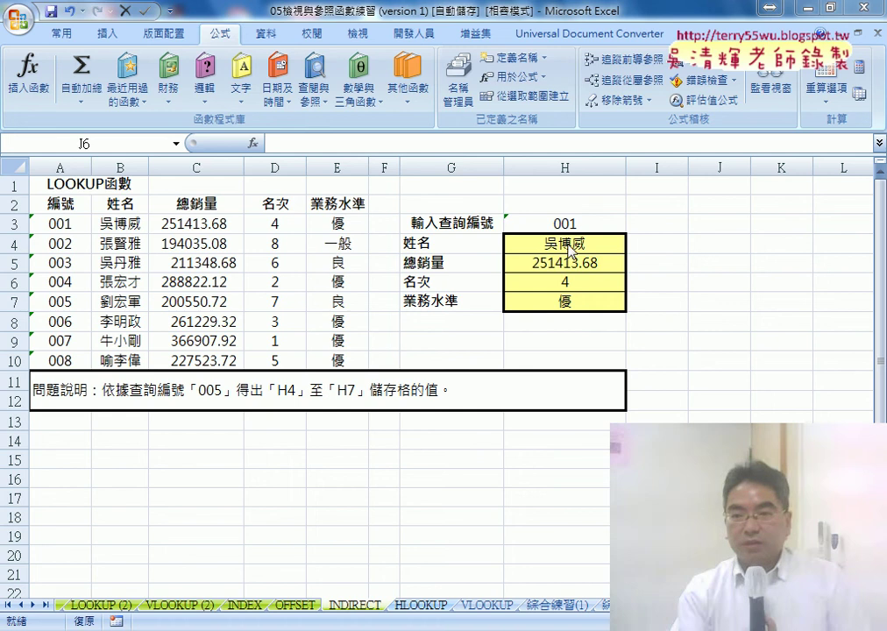
Step: Clear the old results in H4:H7 and insert the INDIRECT function into H4
drag(566, 244, 579, 298)
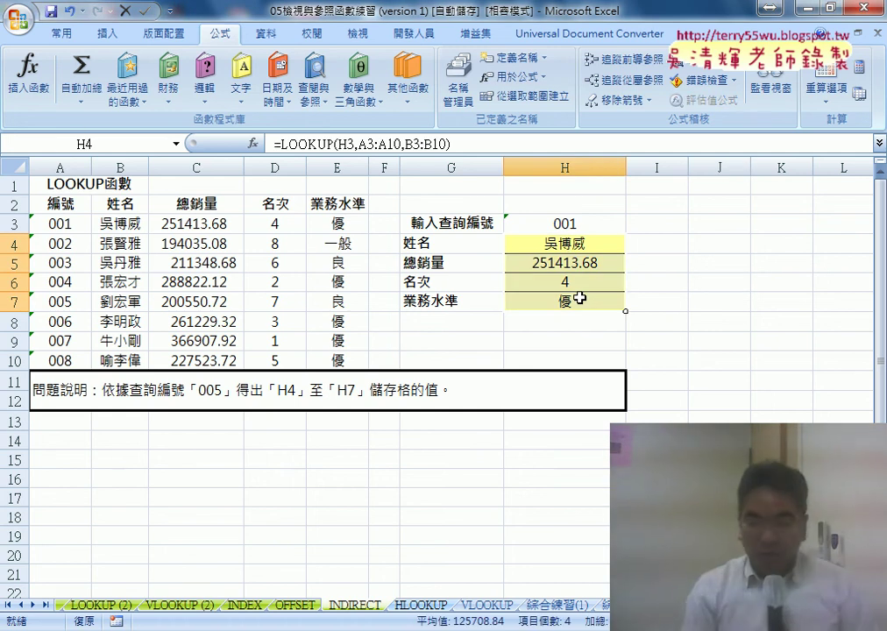
key(Delete)
click(581, 249)
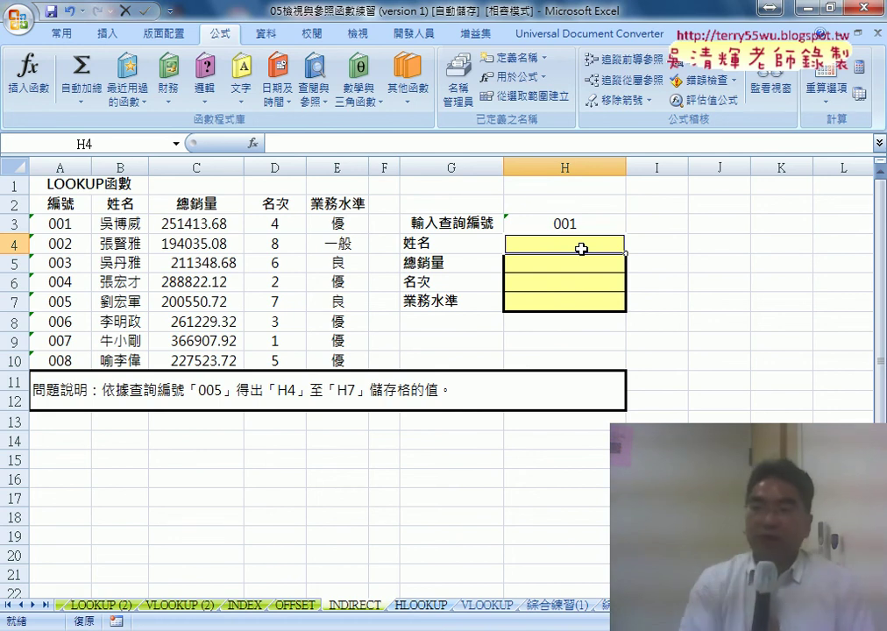
click(253, 143)
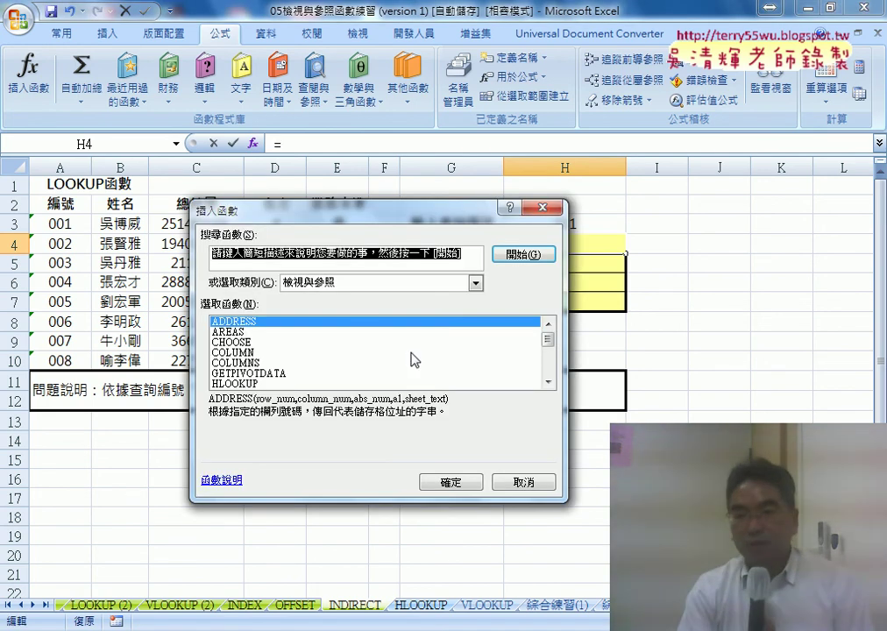
drag(549, 343, 549, 352)
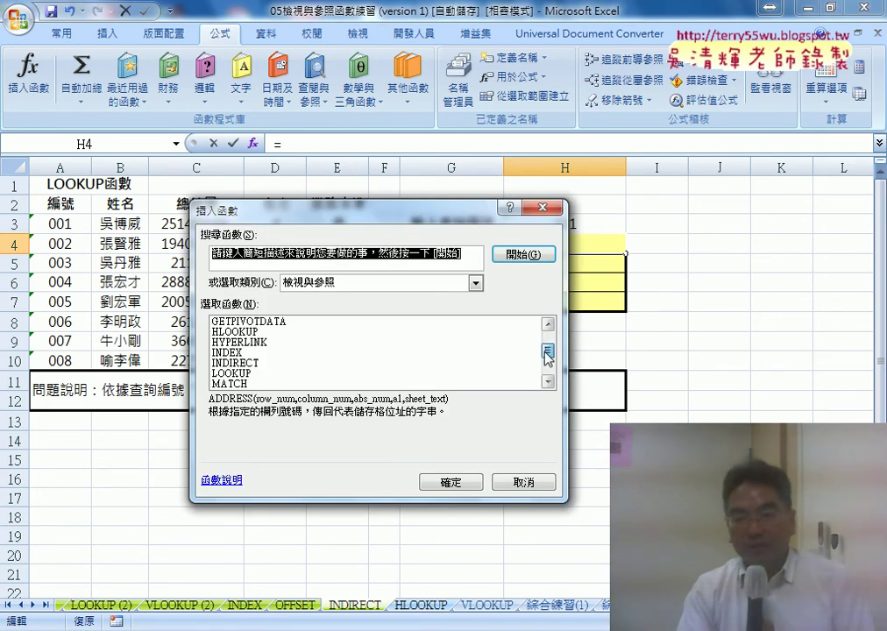
click(254, 363)
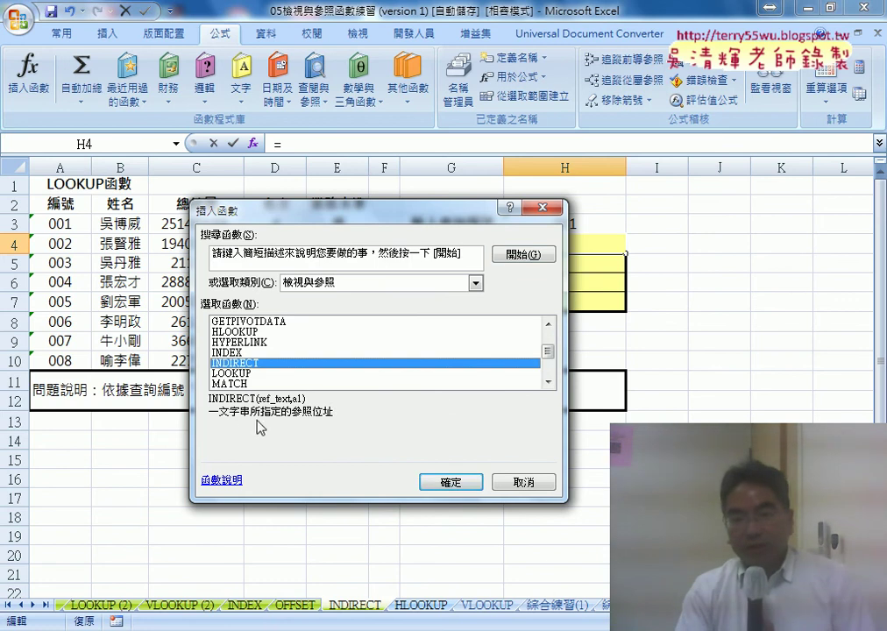
click(448, 484)
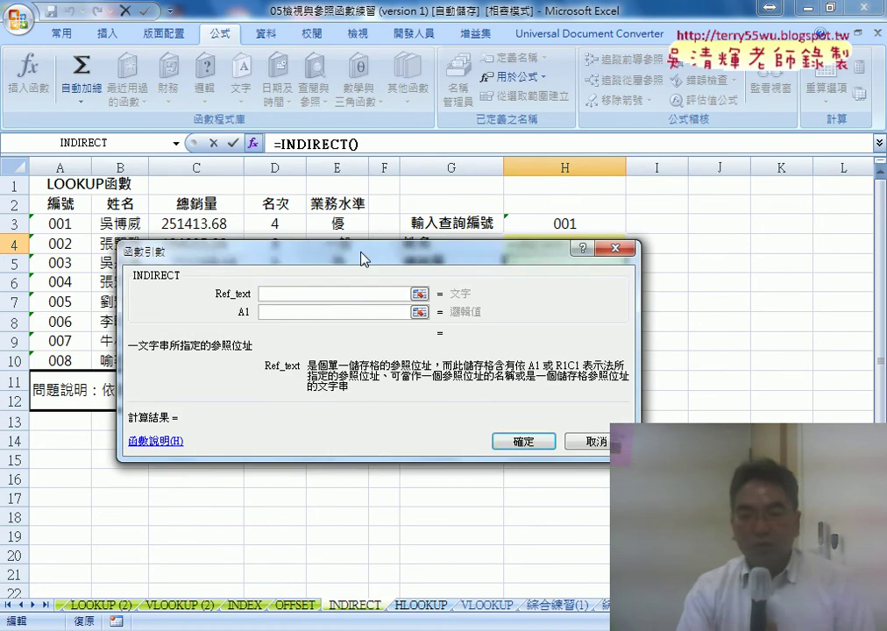
Step: Set the INDIRECT Ref_text argument to cell B3
drag(357, 258, 569, 321)
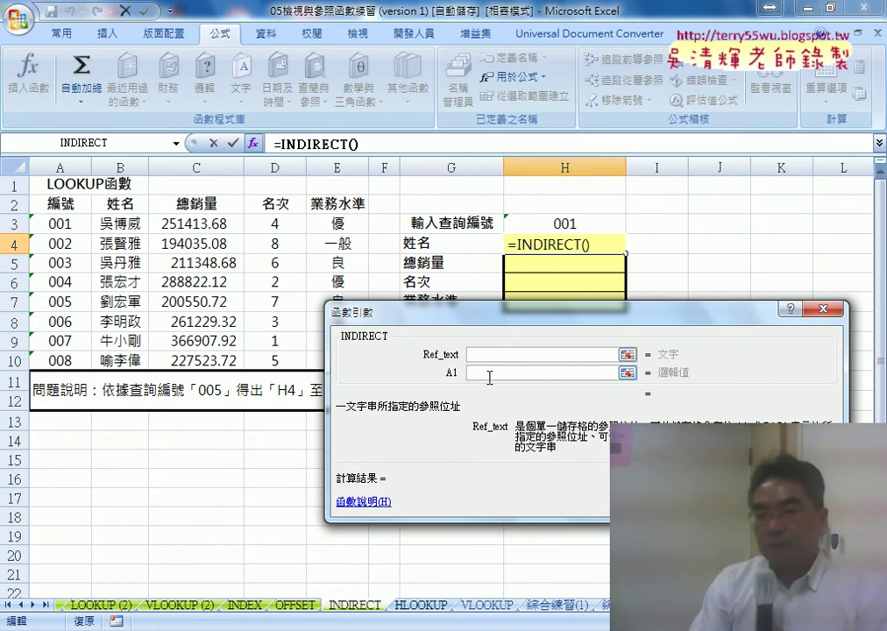
click(488, 372)
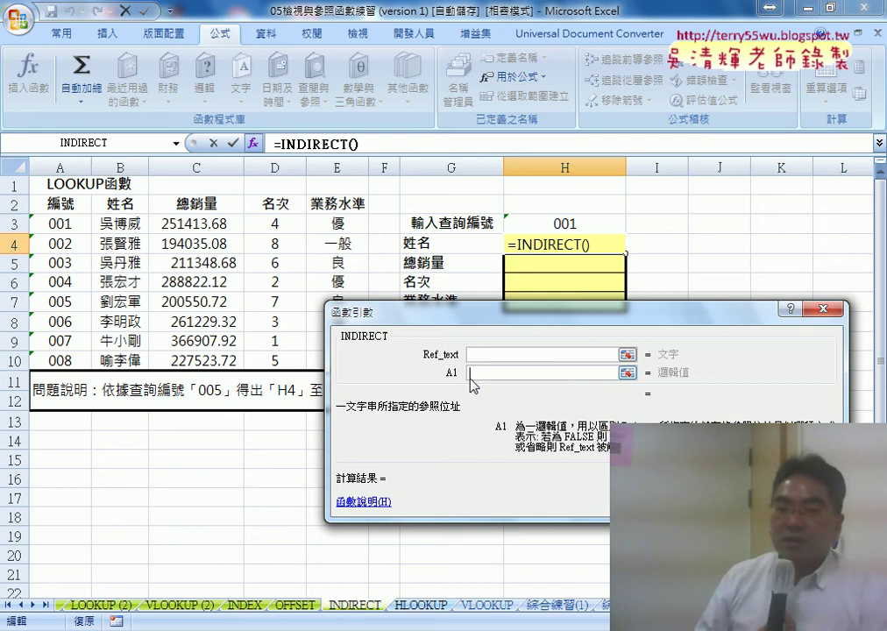
click(473, 354)
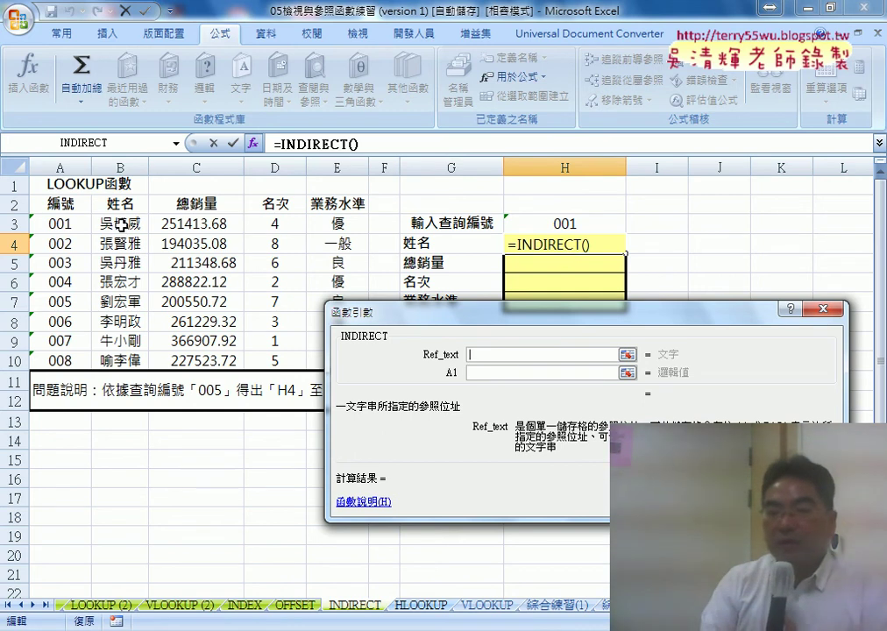
click(120, 223)
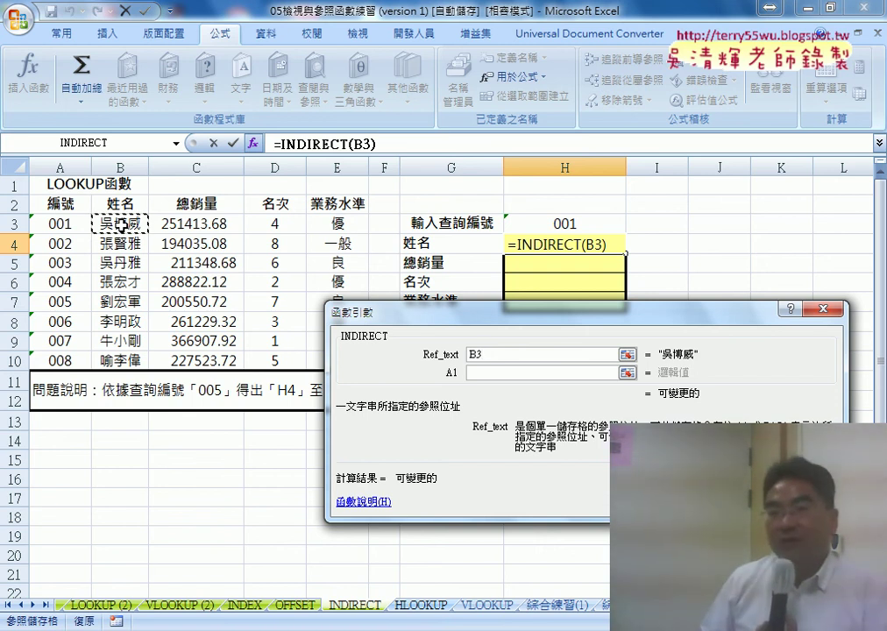
click(473, 354)
Step: Try quoting B3 in Ref_text, remove the quotes, and commit =INDIRECT(B3), which returns #REF!
drag(477, 354, 511, 356)
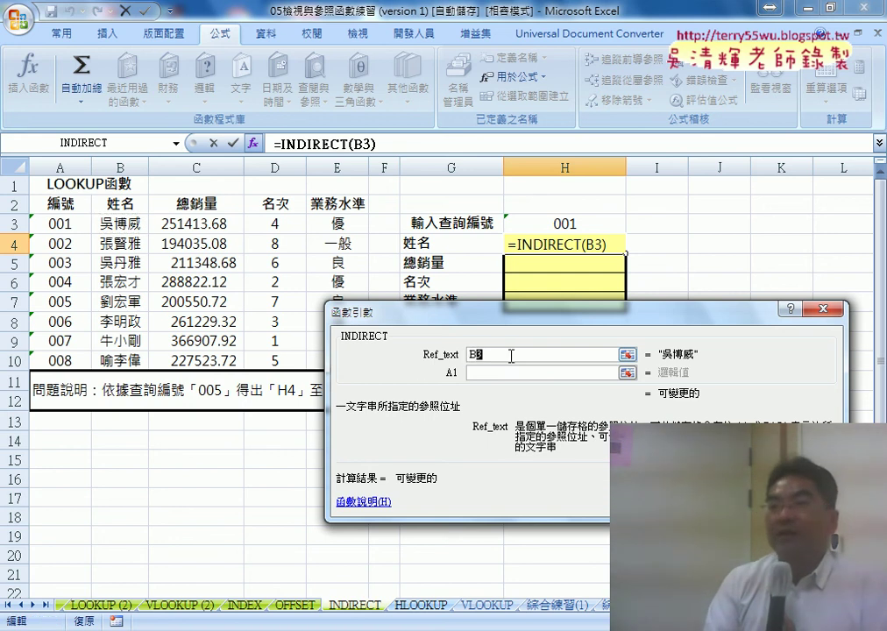
click(514, 356)
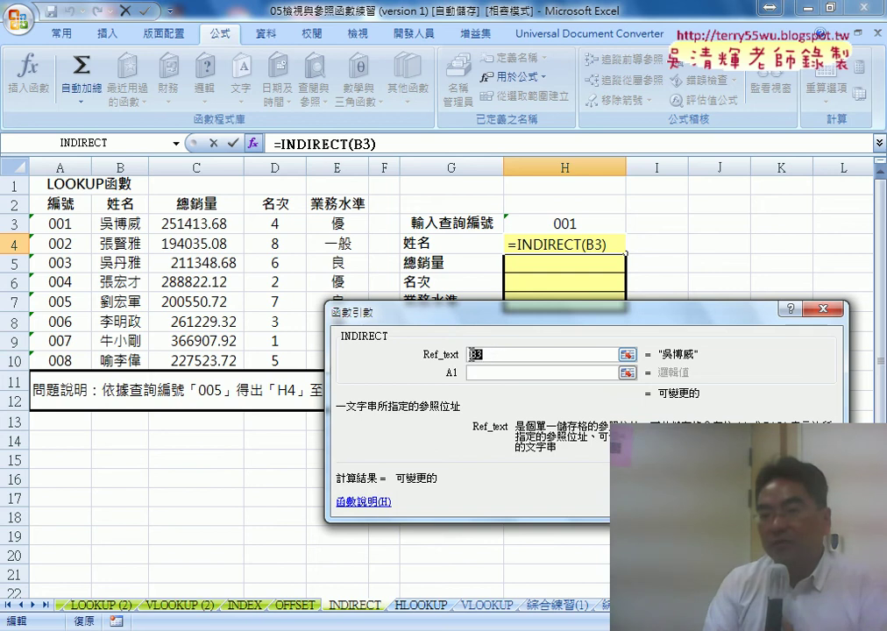
click(499, 356)
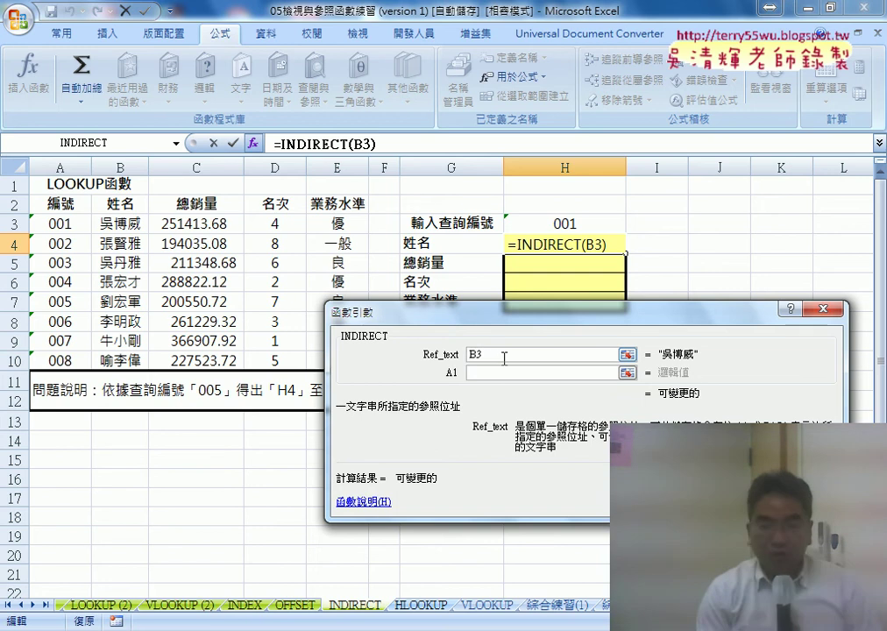
text(")
click(504, 358)
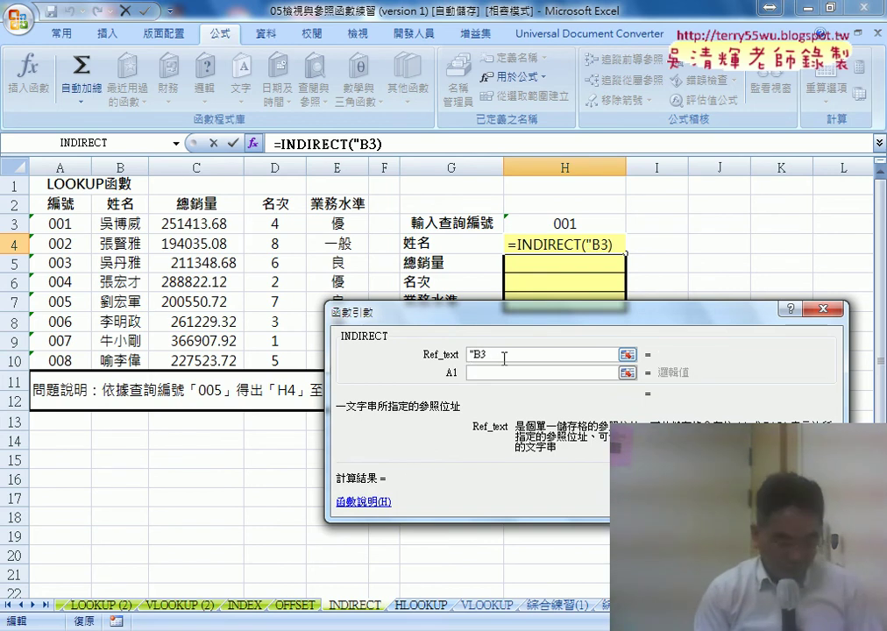
text(")
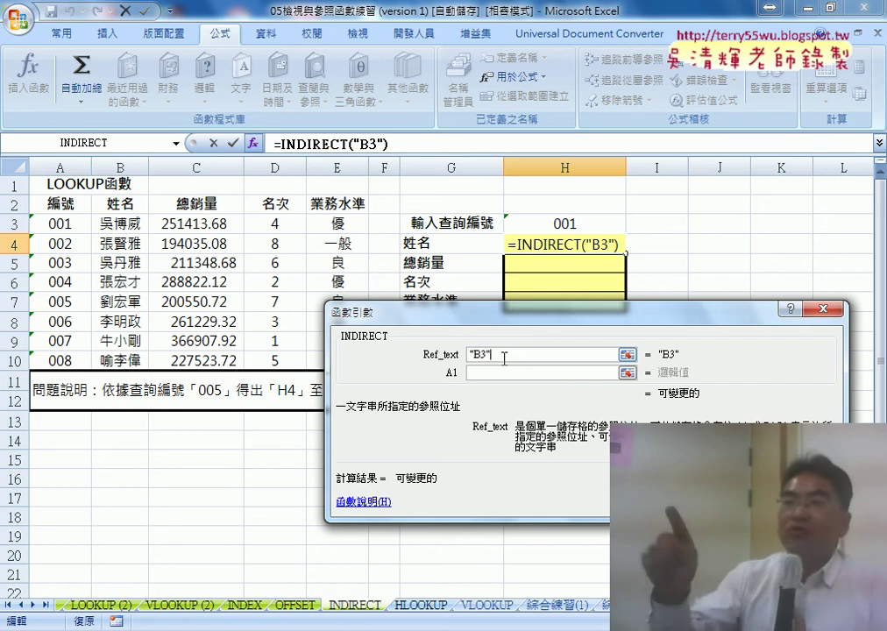
key(BackSpace)
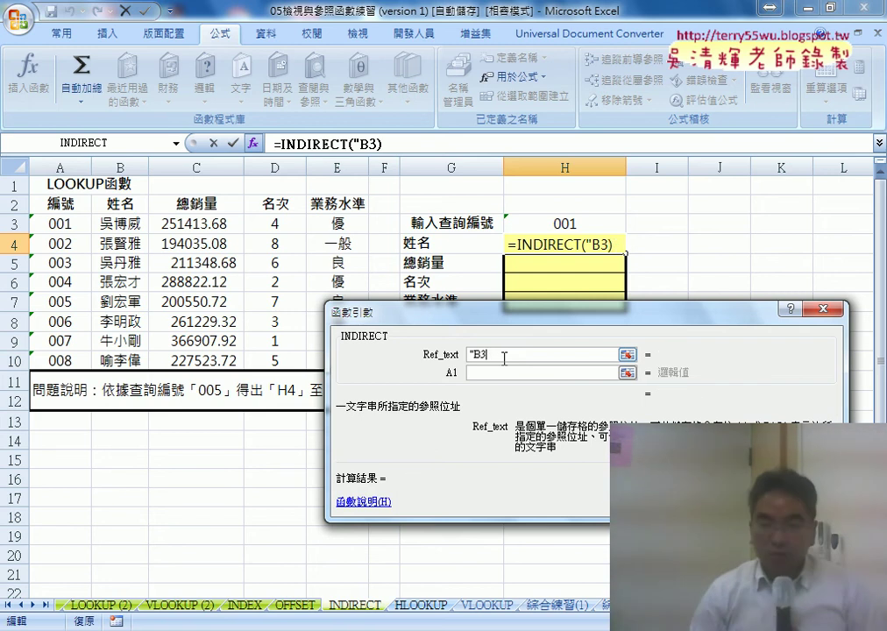
key(Home)
key(Delete)
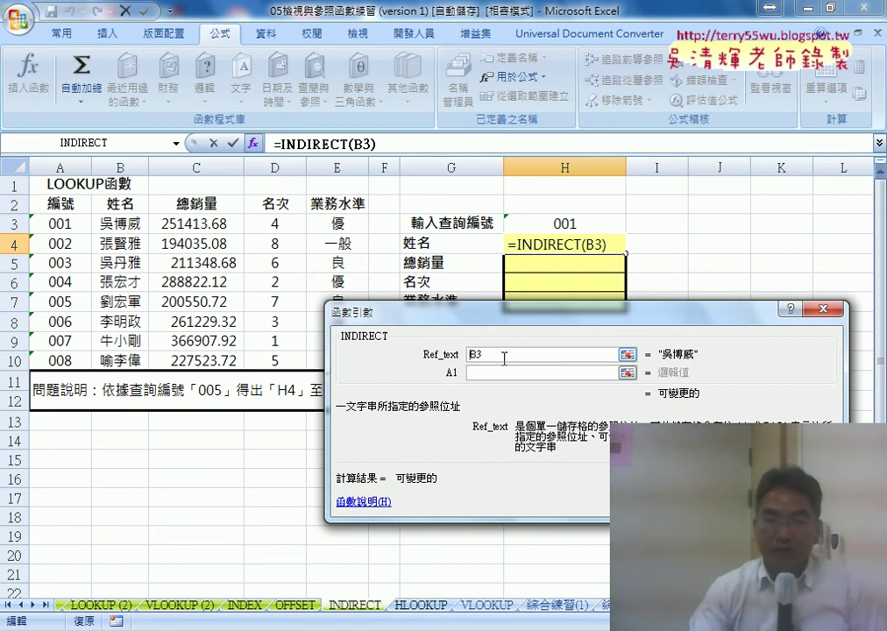
key(Return)
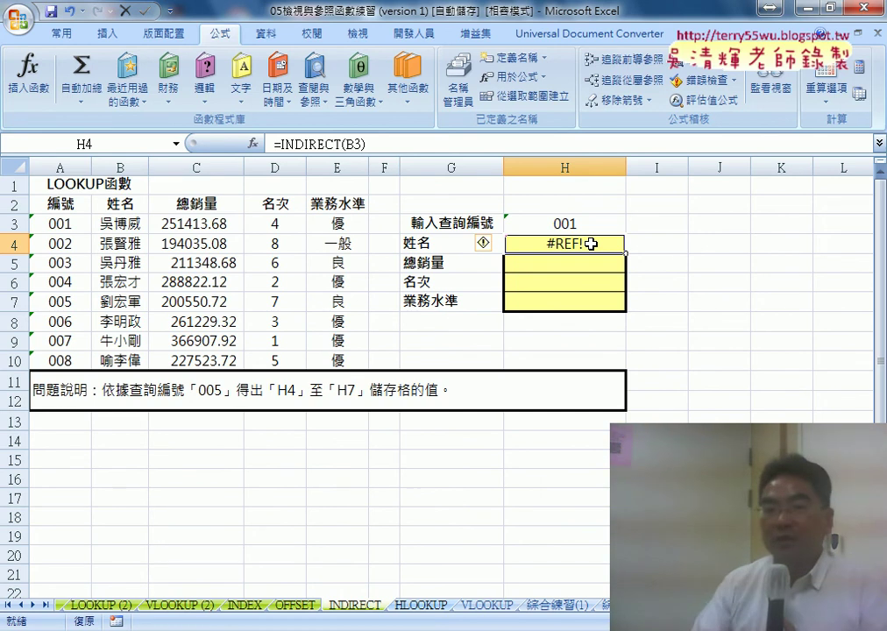
Step: Change H4 to =INDIRECT("B3") so it shows the first name, then reopen its arguments
click(328, 144)
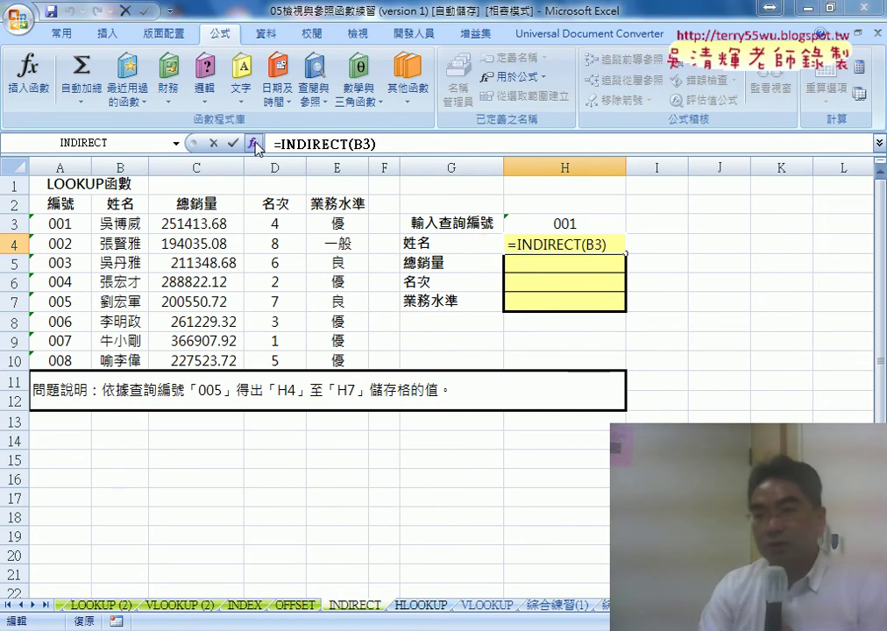
click(252, 143)
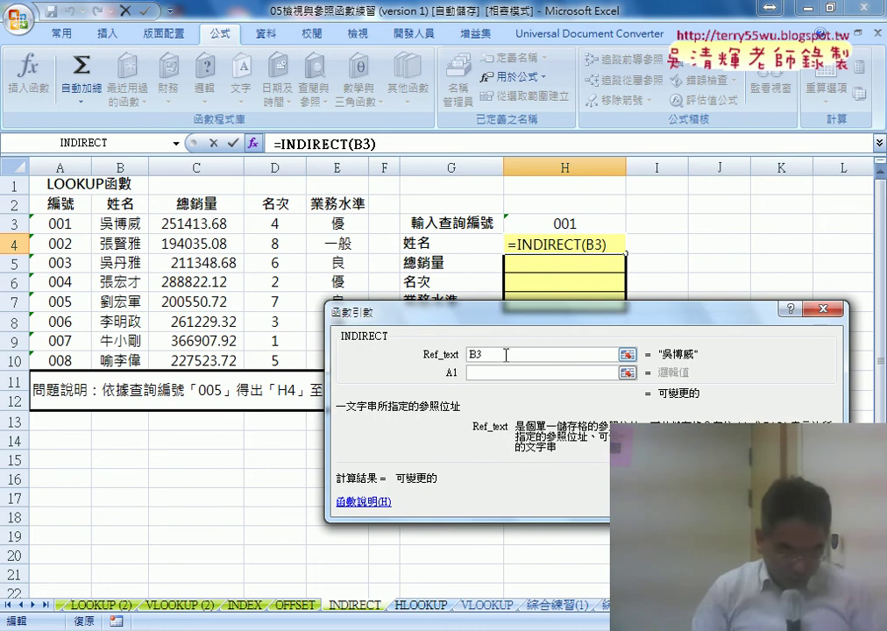
text("B3)
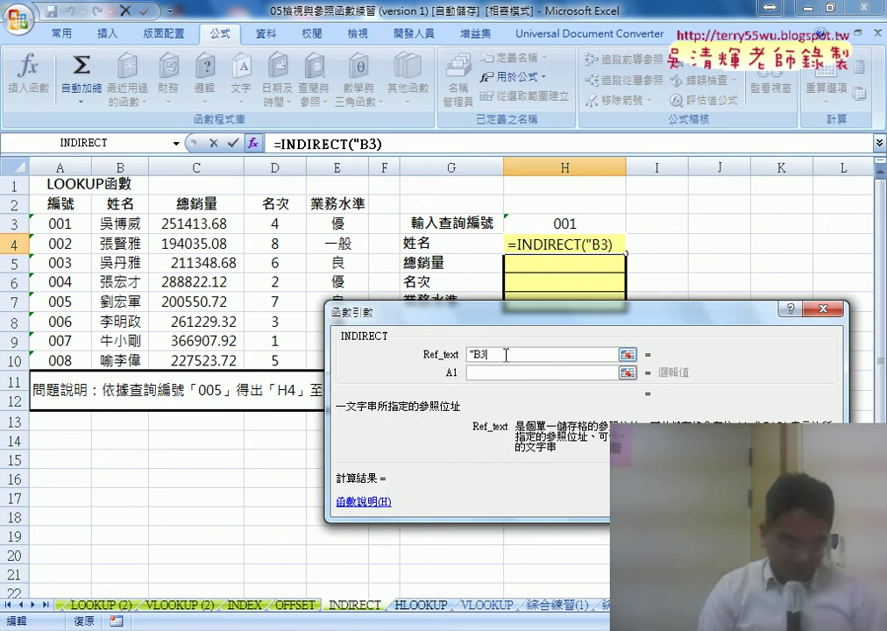
text(")
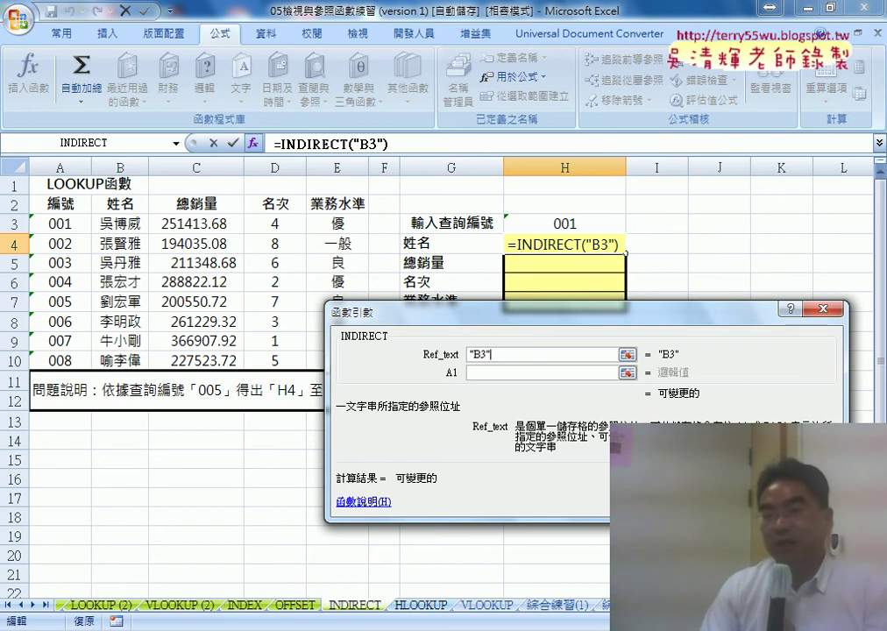
key(Return)
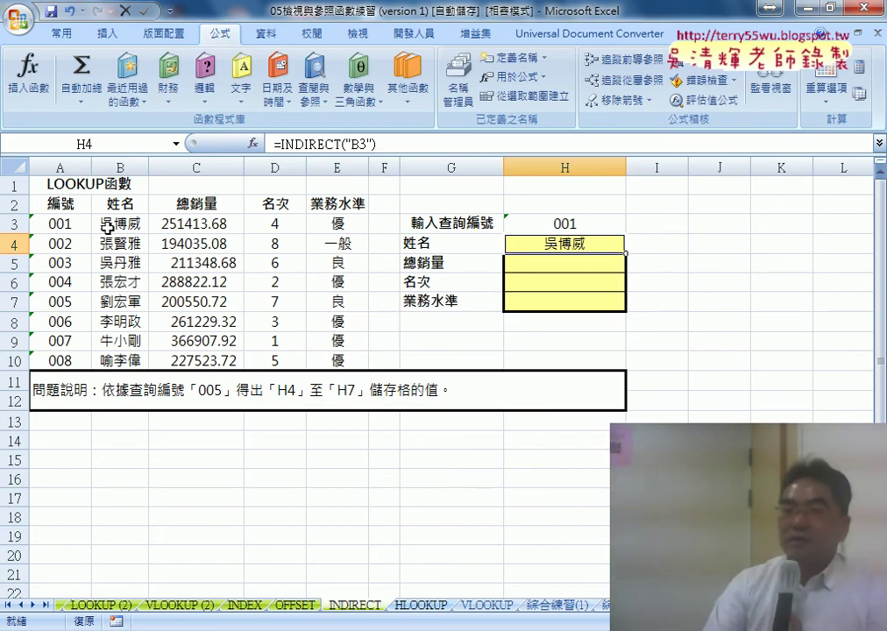
click(289, 144)
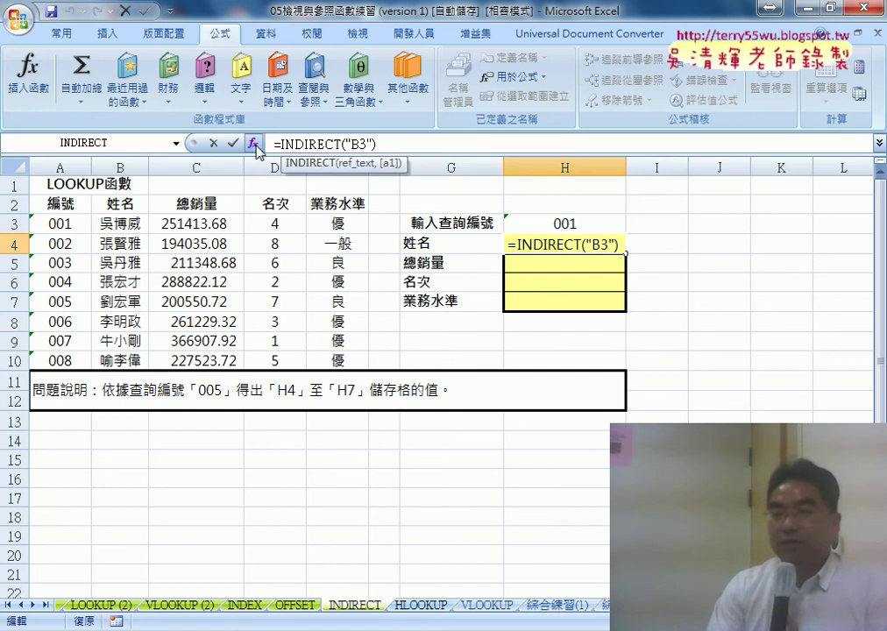
click(254, 142)
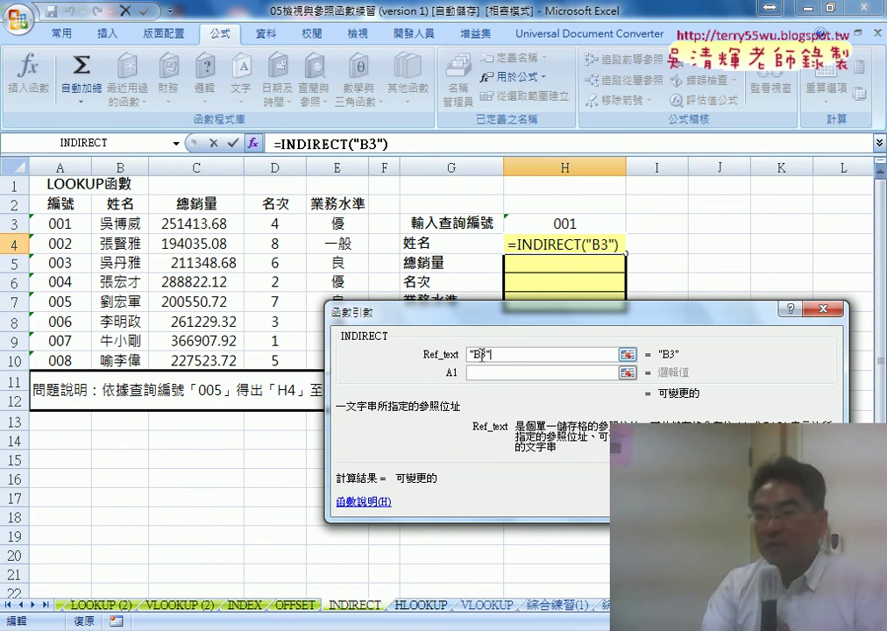
Step: Replace the fixed row 3 with the ID cell, making Ref_text "B"&H3
drag(483, 354, 509, 355)
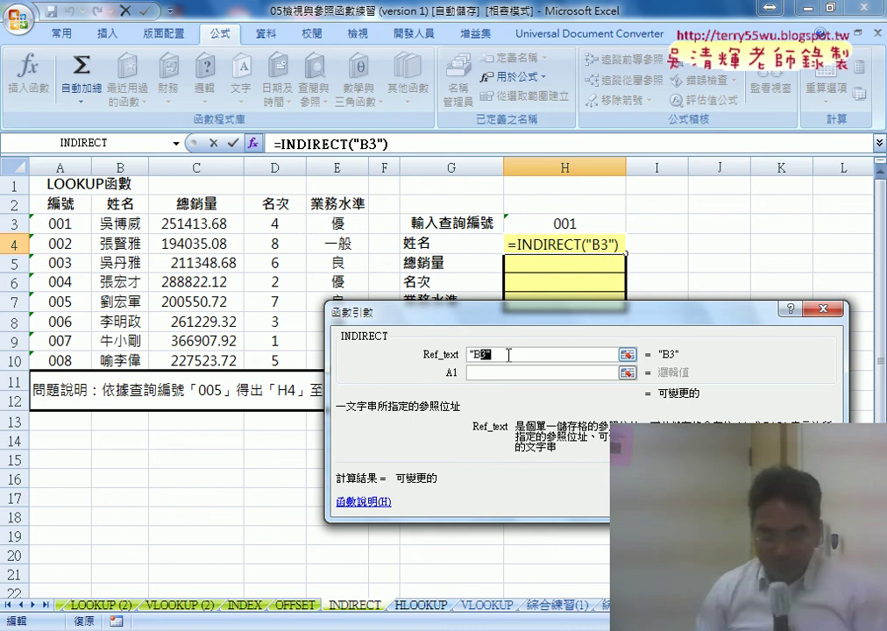
key(BackSpace)
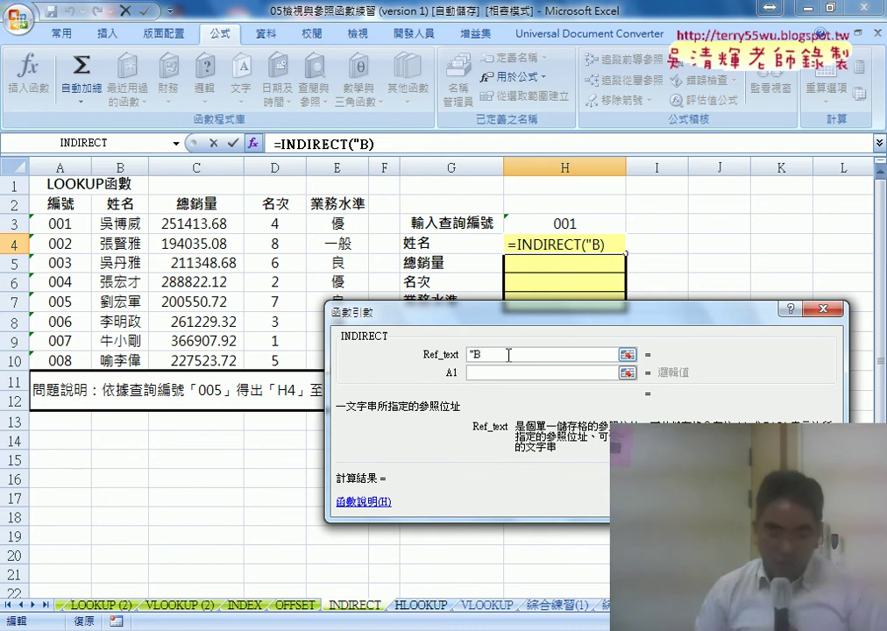
text(")
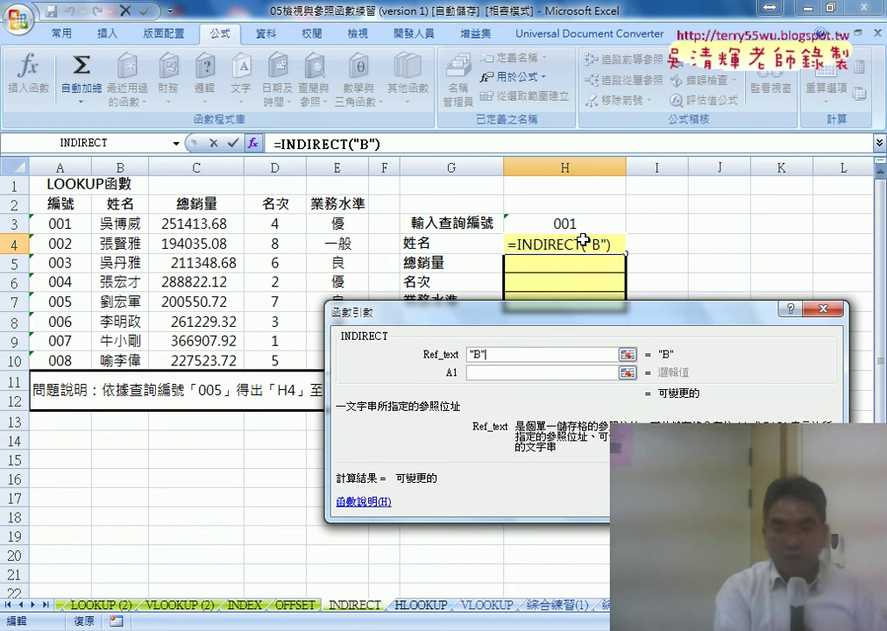
text(&)
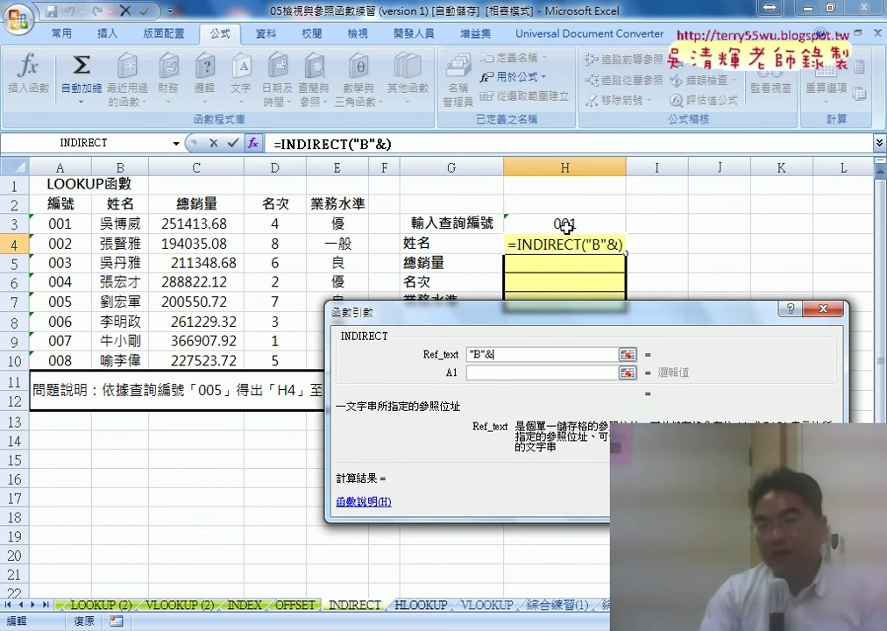
click(580, 226)
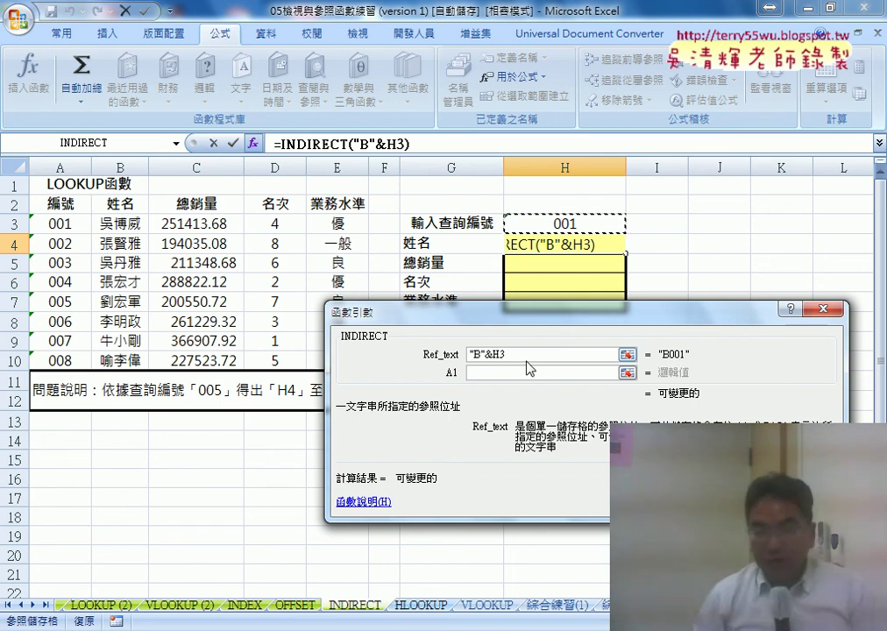
Step: Append +2 so Ref_text reads "B"&H3+2, previewing "B3", and highlight its parts
text(+2)
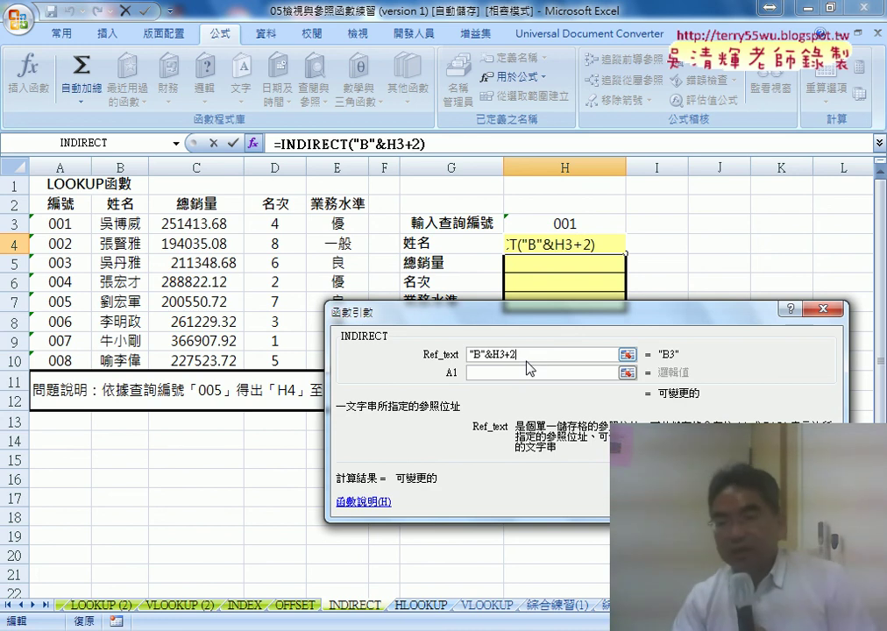
drag(507, 354, 524, 356)
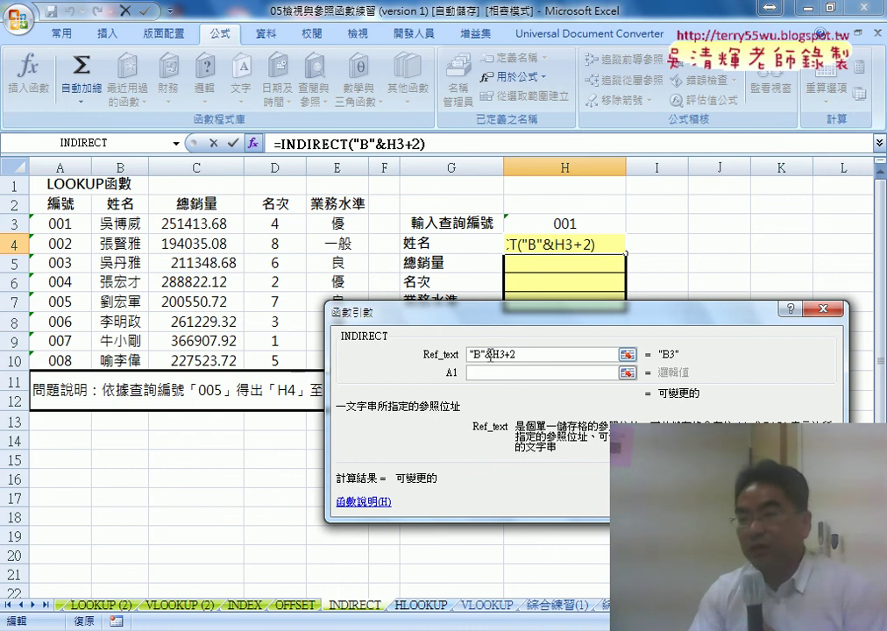
drag(486, 355, 533, 355)
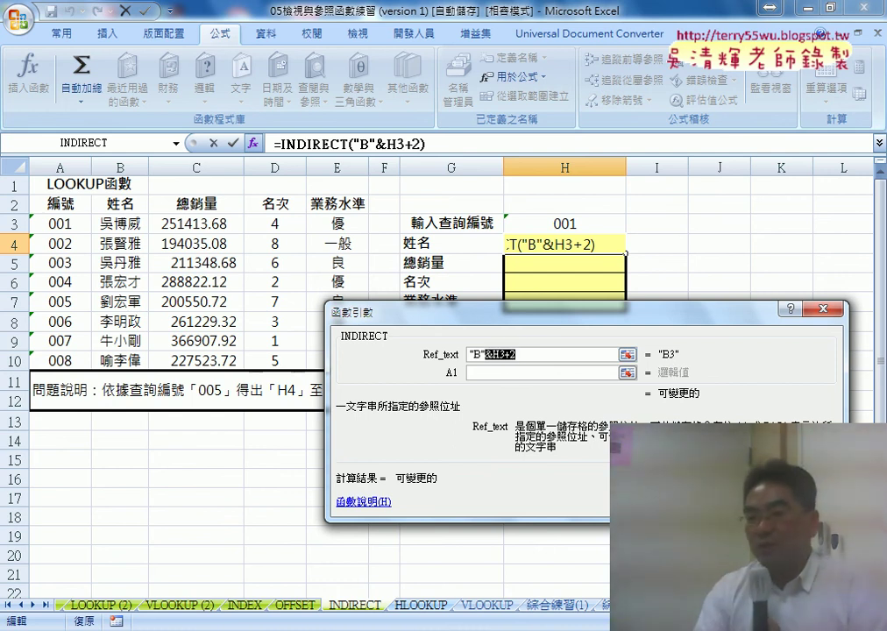
Step: Commit =INDIRECT("B"&H3+2) in H4, then test IDs 002 and 004 in H3
key(Return)
click(593, 227)
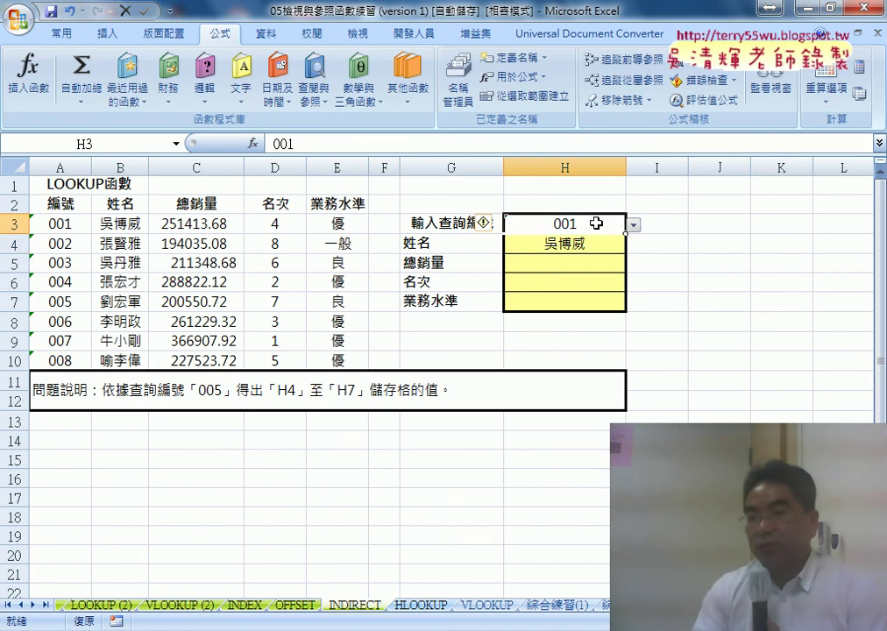
click(632, 225)
click(629, 248)
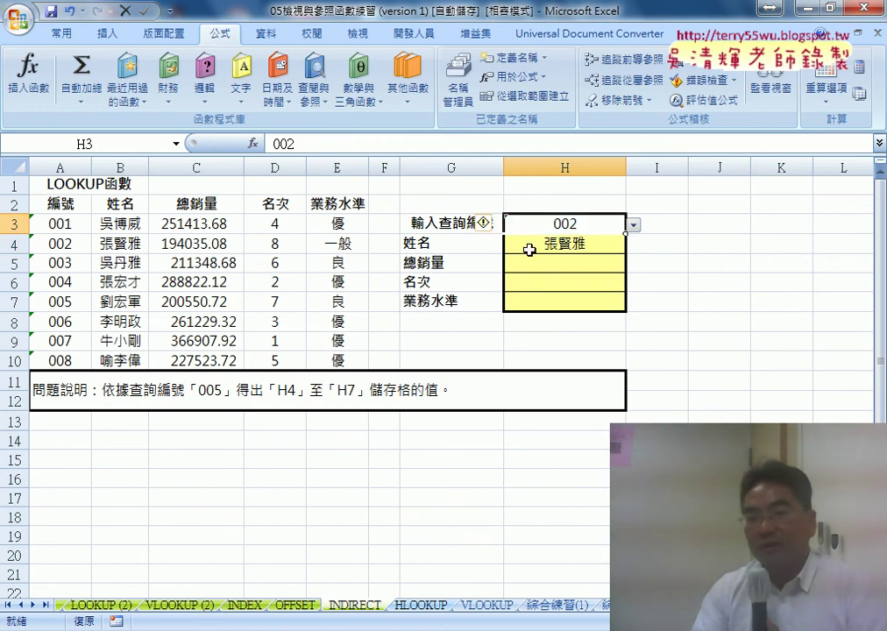
click(633, 225)
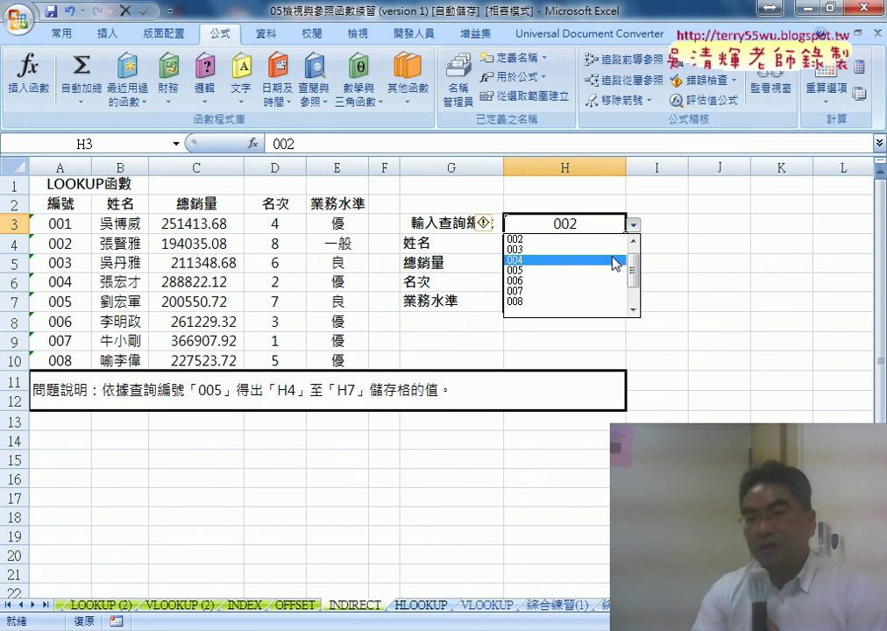
click(618, 260)
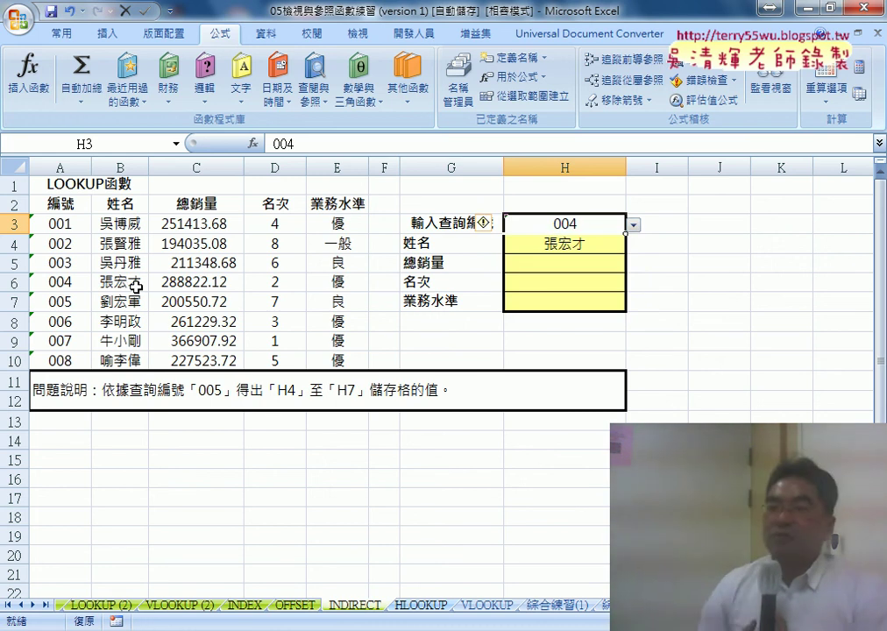
click(584, 243)
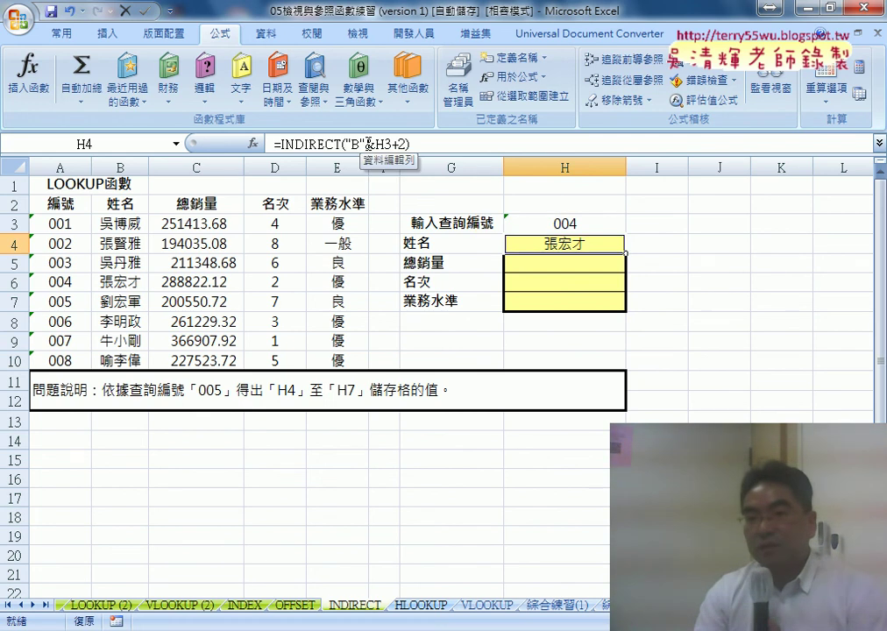
drag(365, 143, 408, 143)
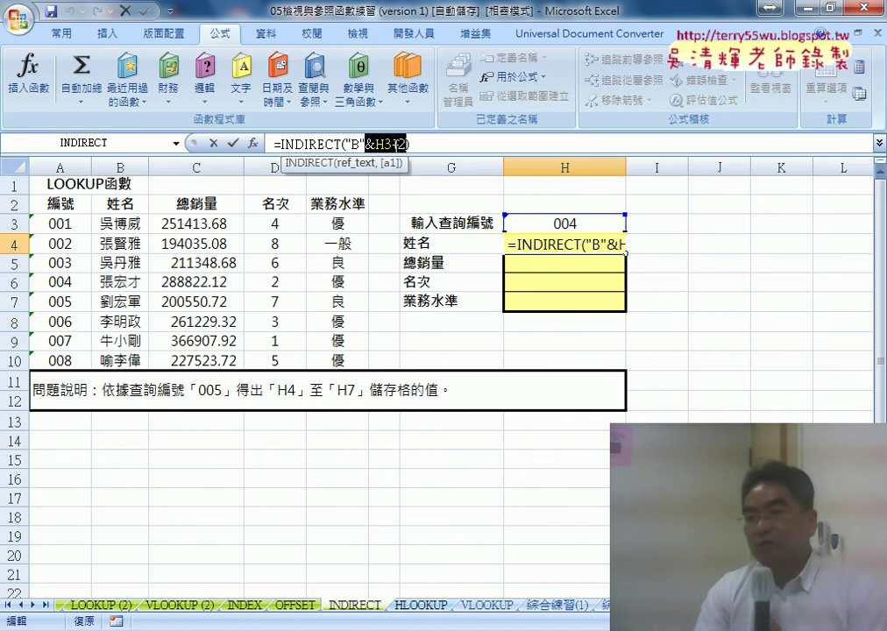
click(393, 143)
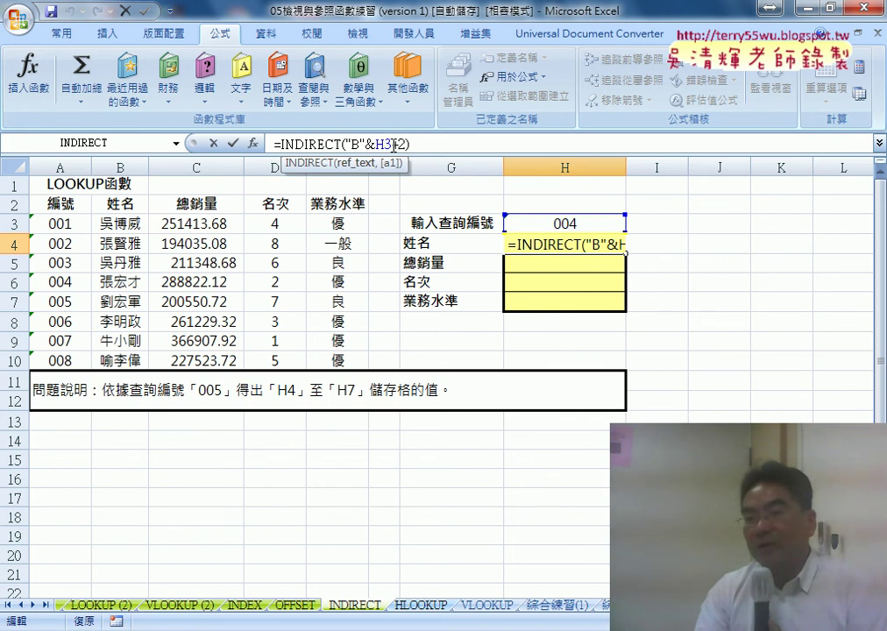
drag(394, 144, 407, 144)
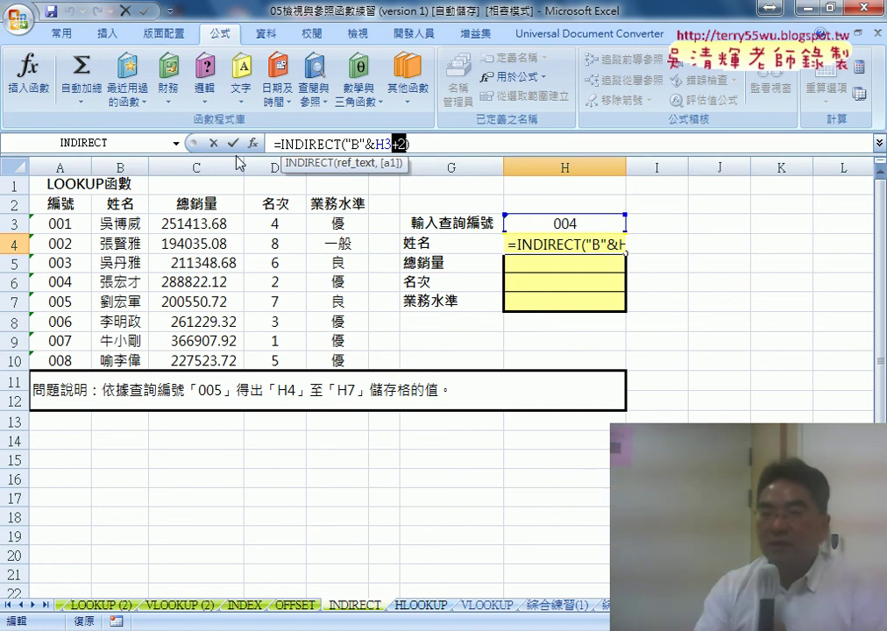
click(232, 143)
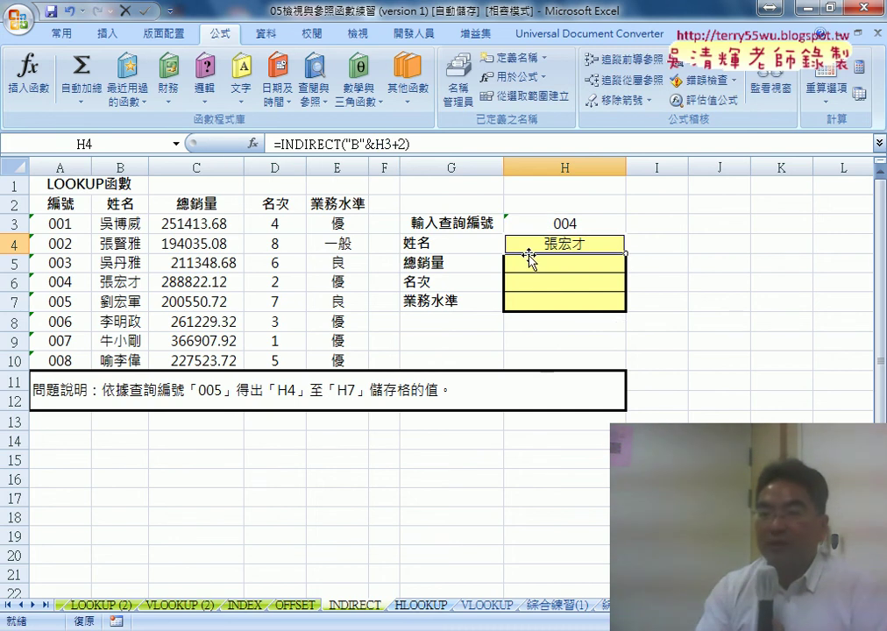
drag(422, 147, 274, 144)
right_click(329, 143)
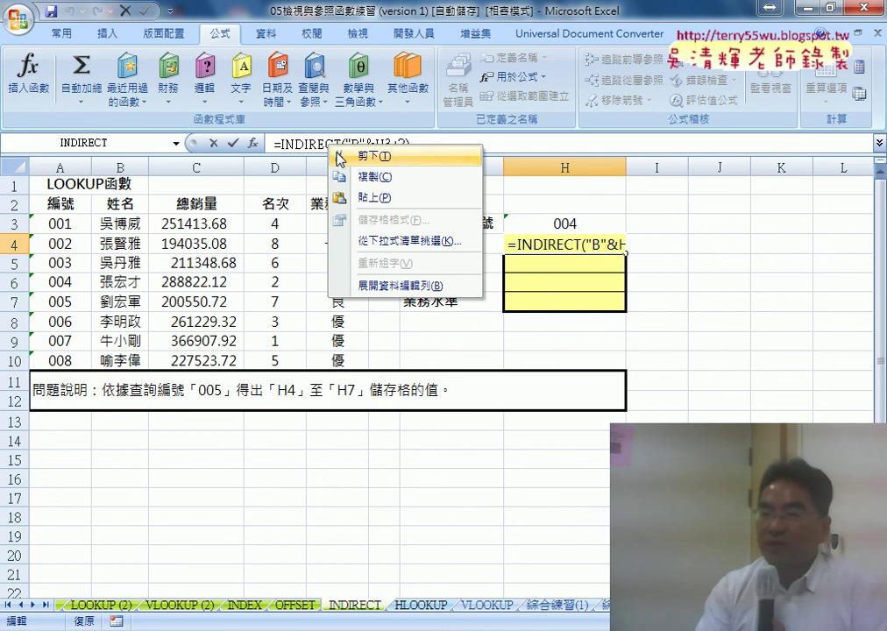
click(448, 180)
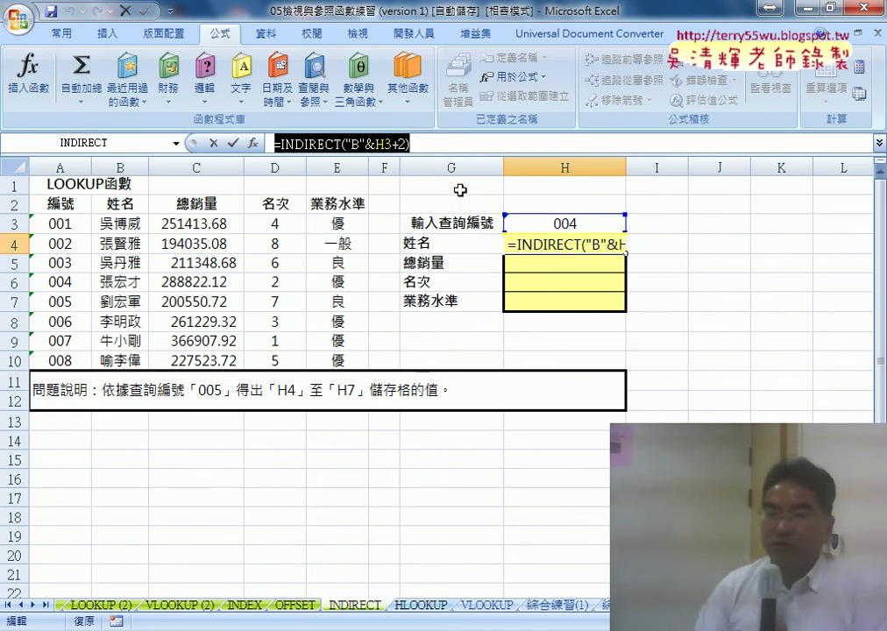
click(232, 142)
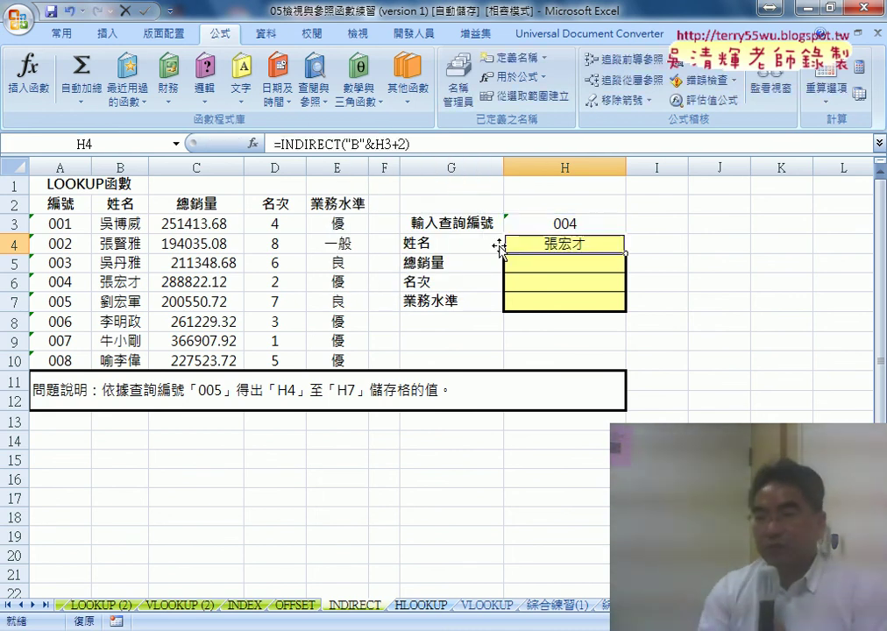
click(555, 269)
right_click(325, 144)
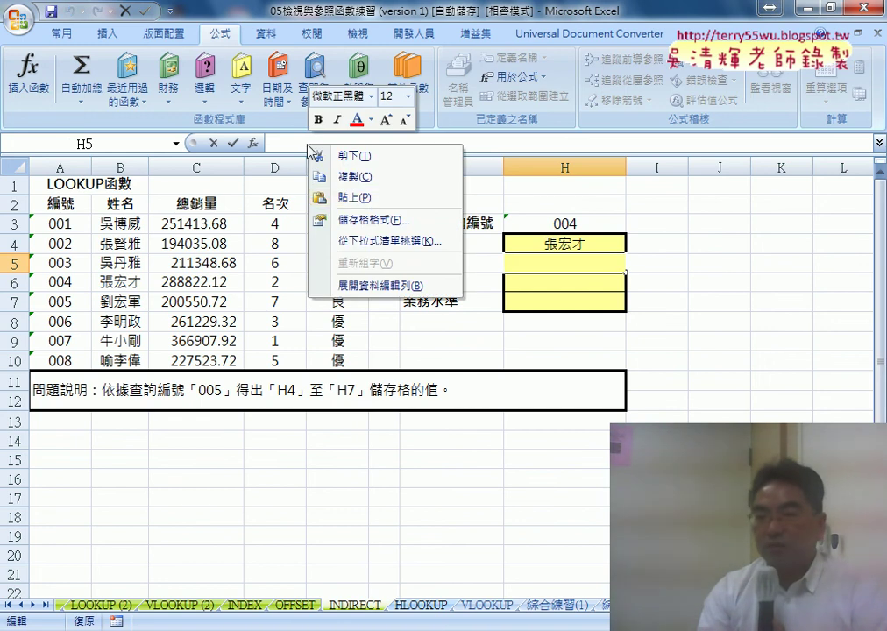
click(348, 197)
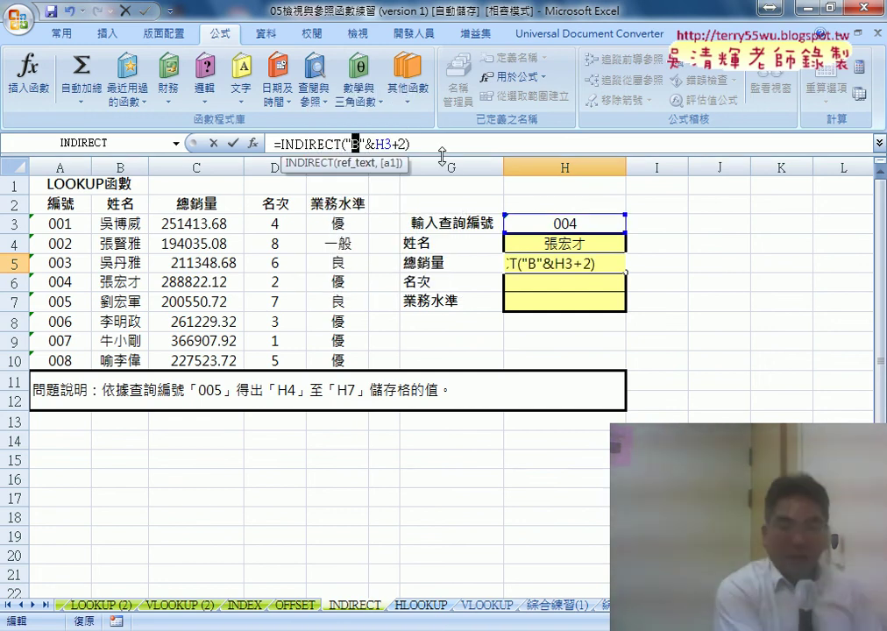
text(C)
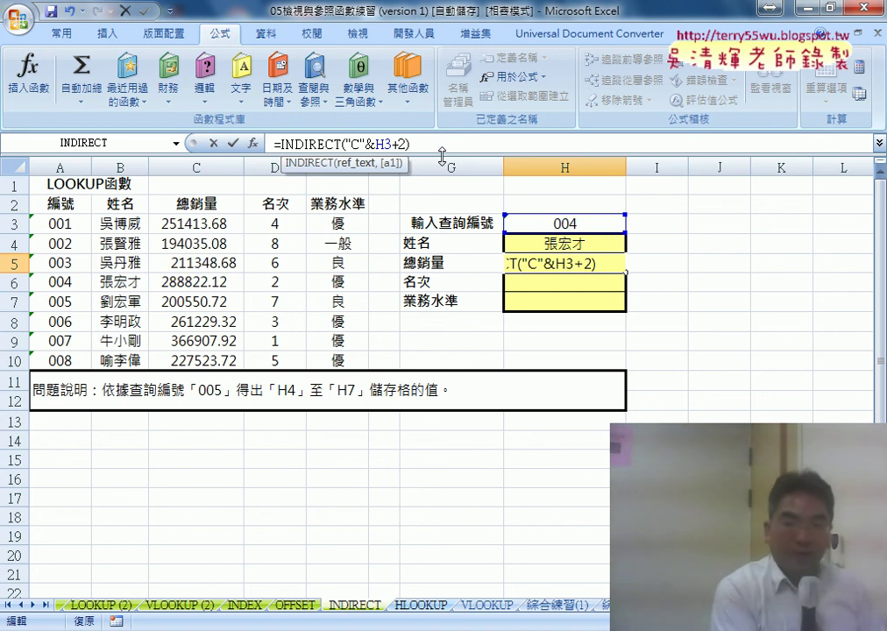
key(BackSpace)
text(B)
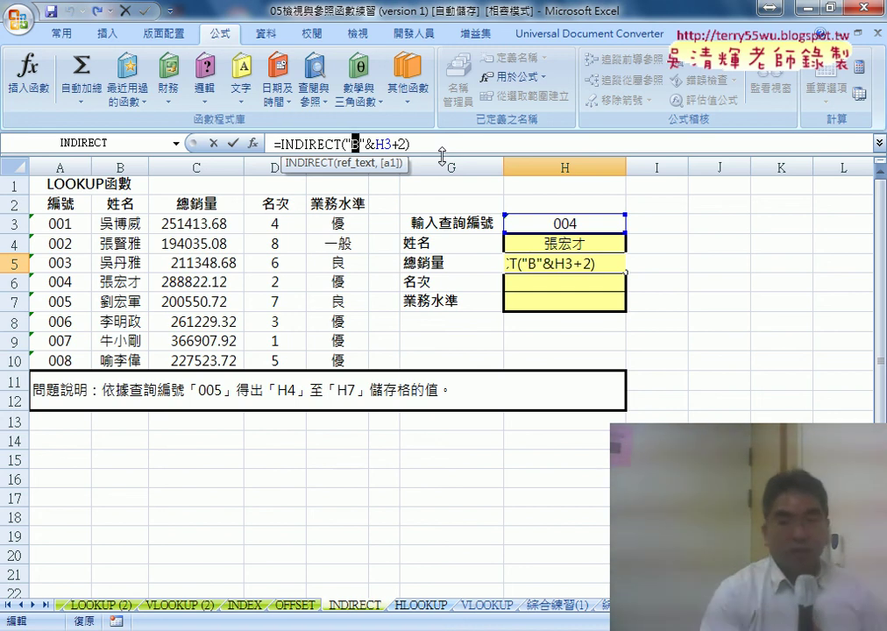
click(214, 144)
Step: Narrow column I and pick CHAR from the Text (文字) category for J4
drag(688, 167, 656, 167)
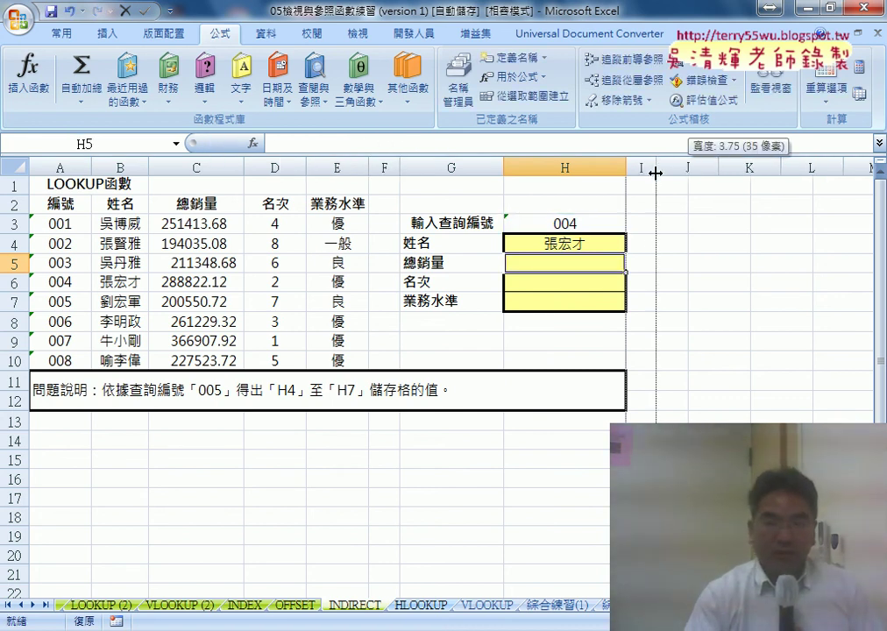
click(684, 244)
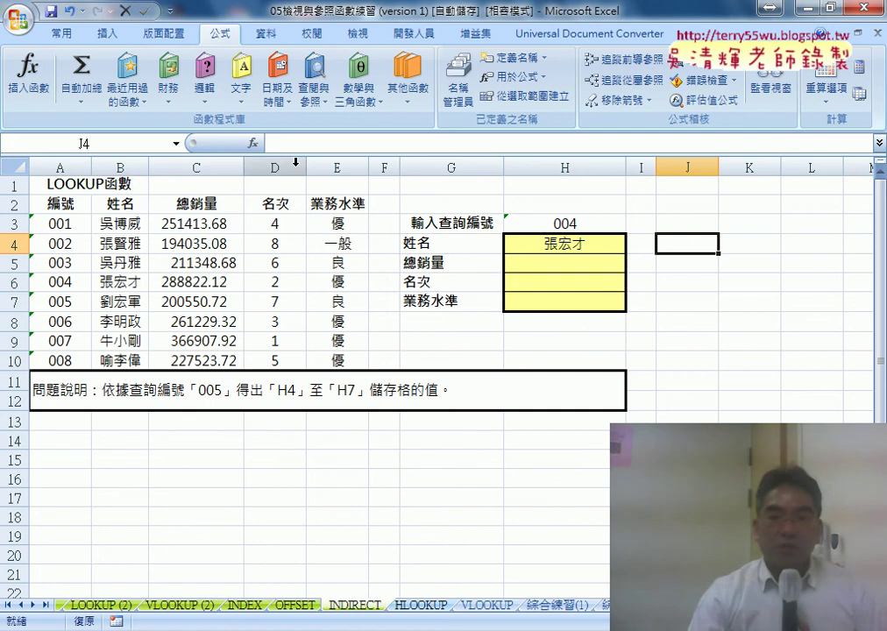
click(253, 143)
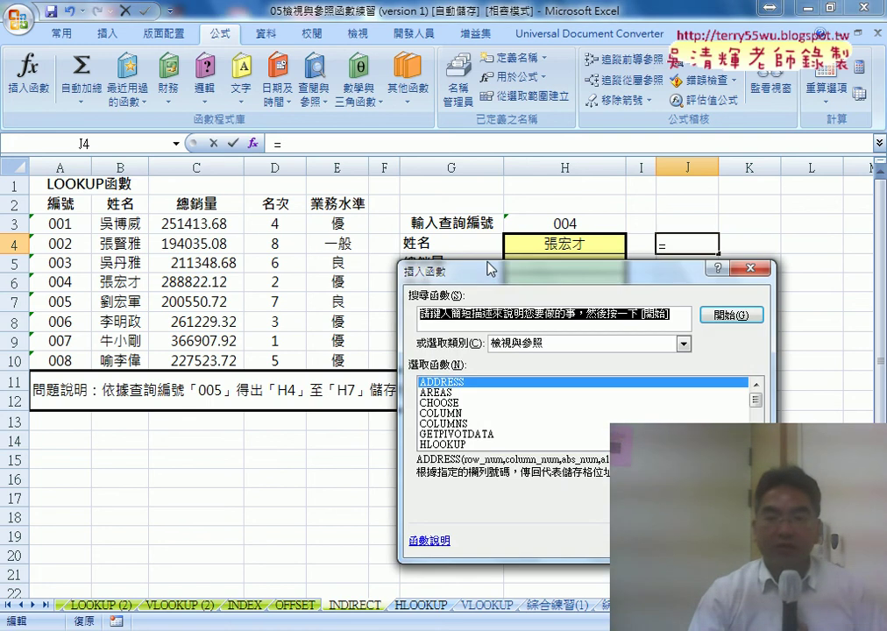
mouse_move(479, 277)
mouse_down()
mouse_move(352, 248)
mouse_move(284, 248)
mouse_up()
click(382, 315)
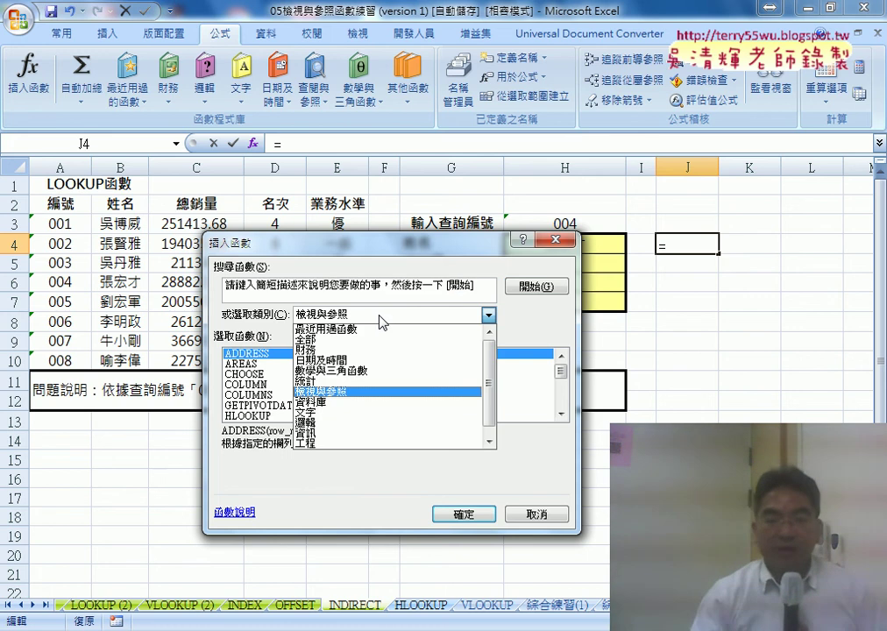
click(316, 413)
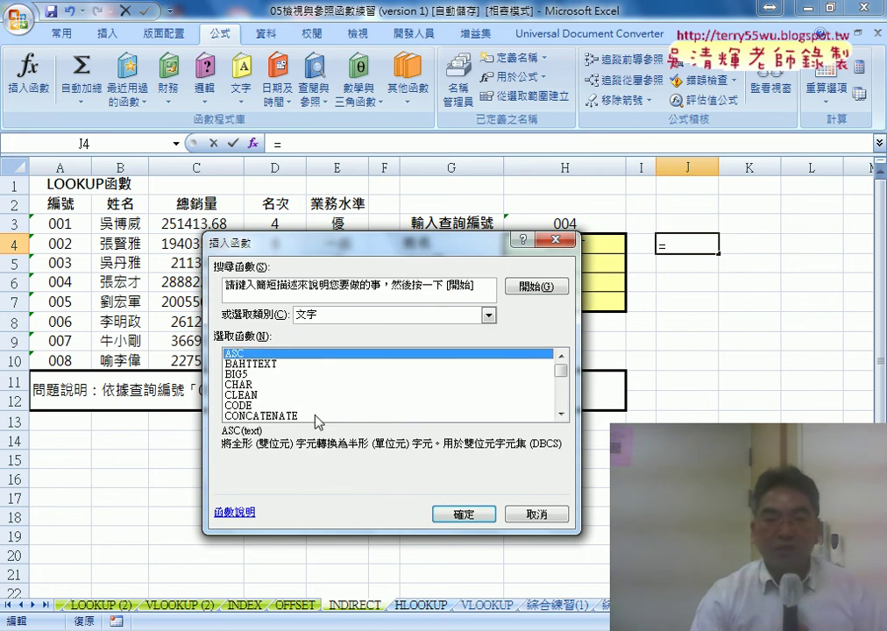
click(247, 405)
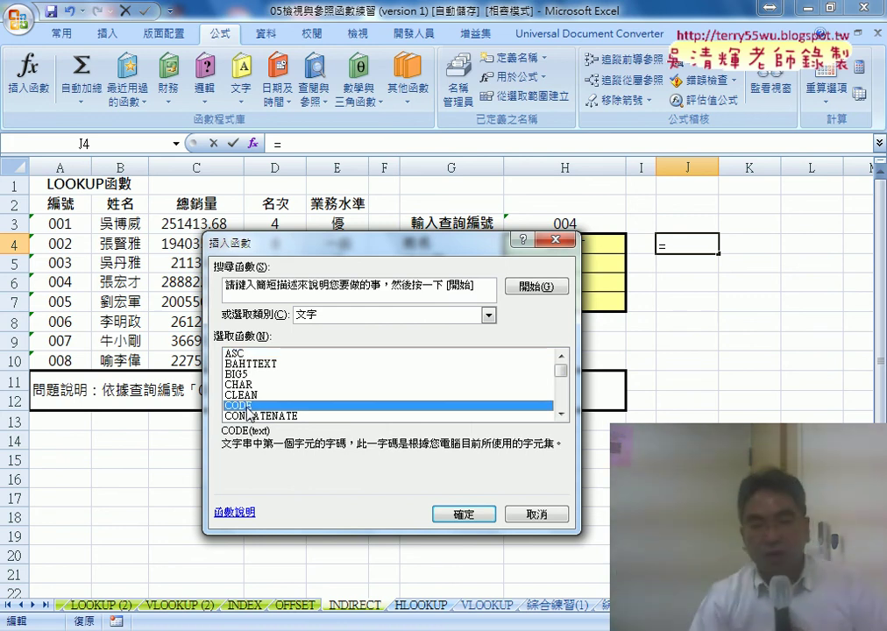
click(251, 385)
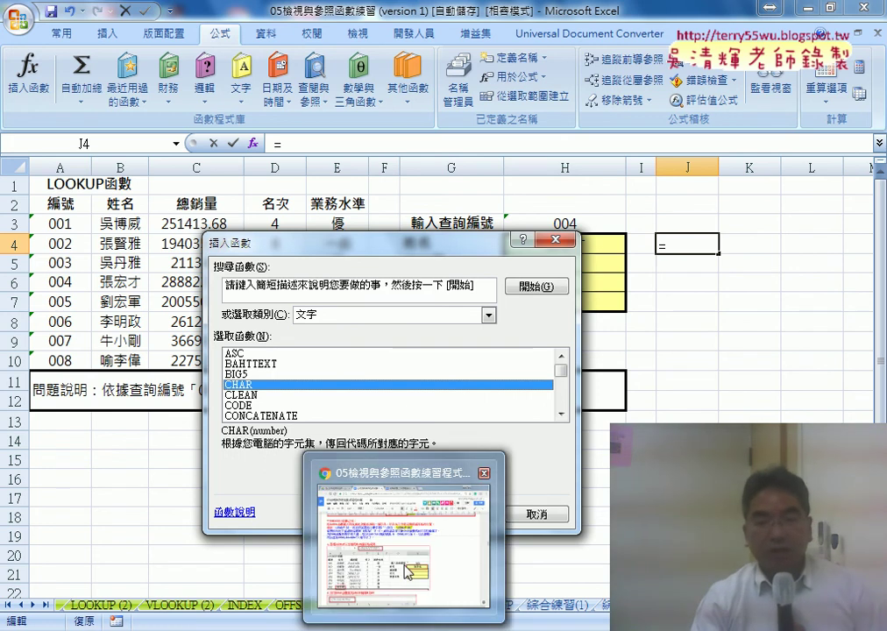
click(322, 452)
scroll(405, 365, down, 3)
scroll(398, 361, down, 3)
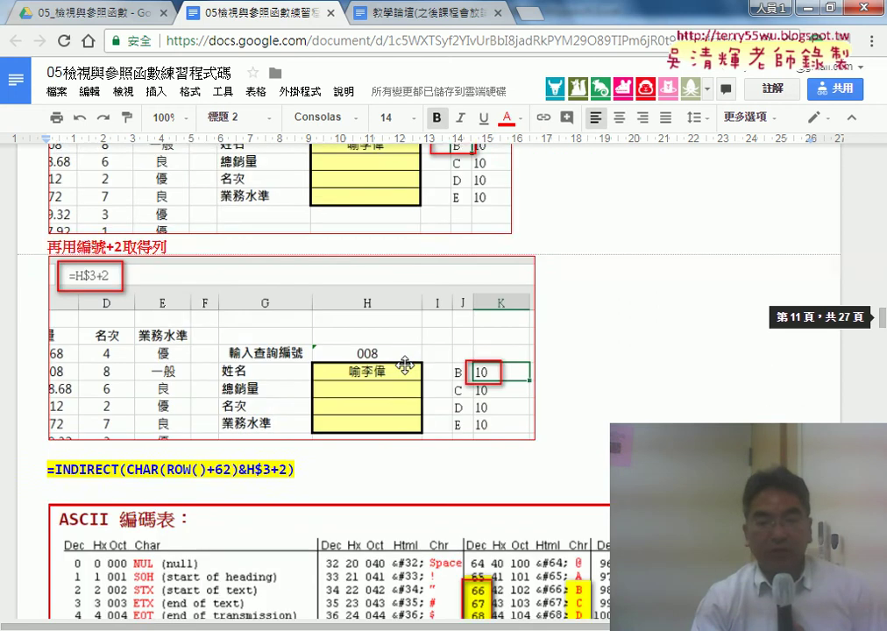
scroll(389, 355, down, 3)
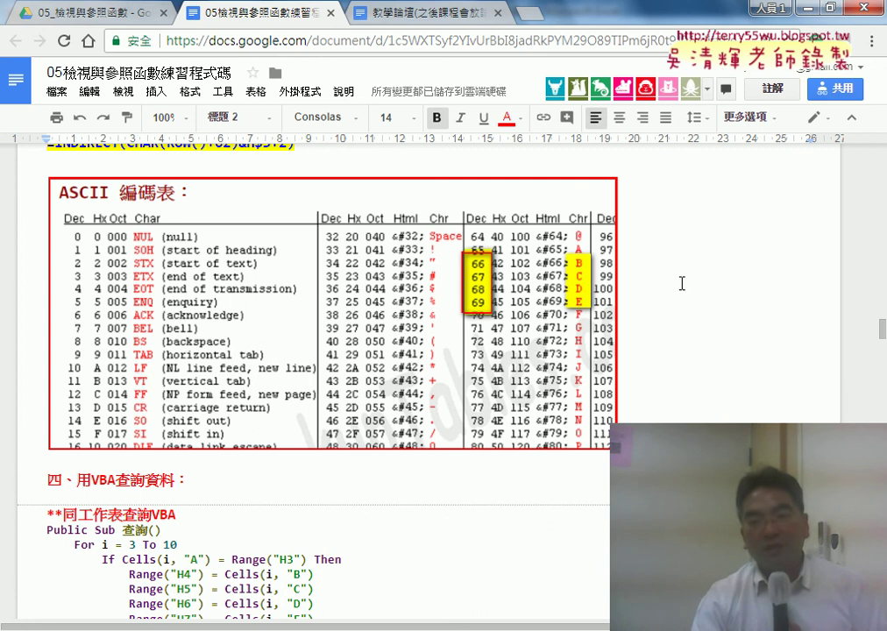
click(807, 10)
Step: Enter =CHAR(66) in J4 so it returns B
click(464, 514)
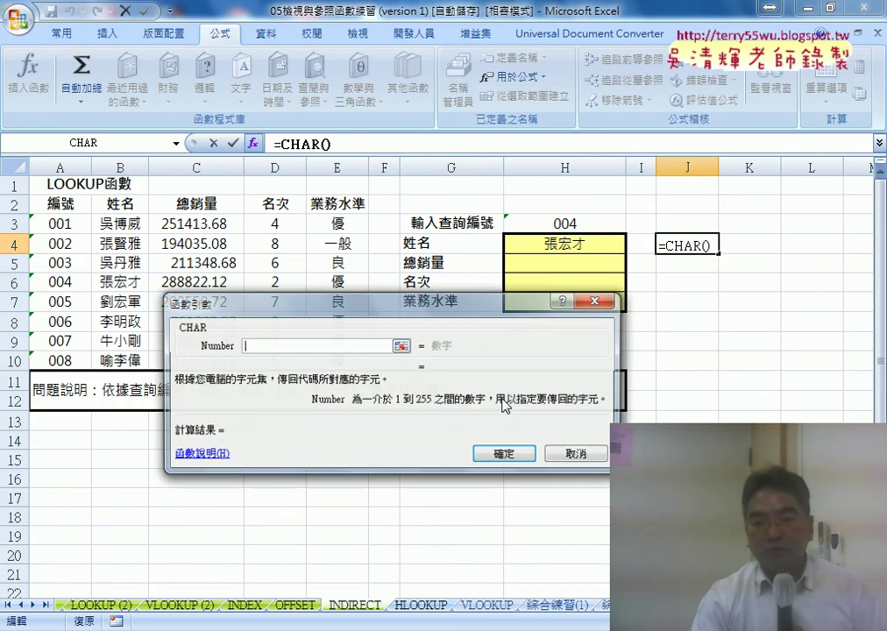
text(6)
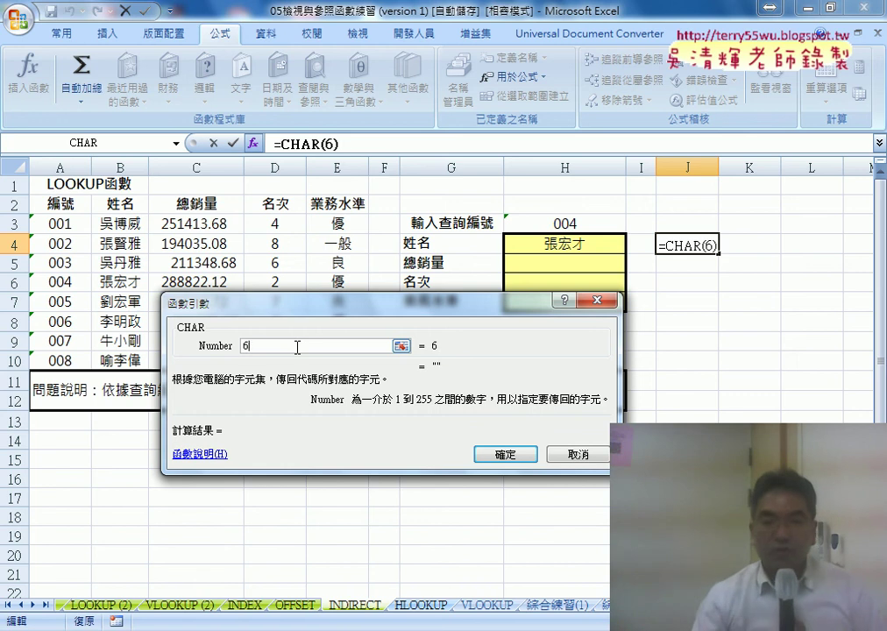
text(6)
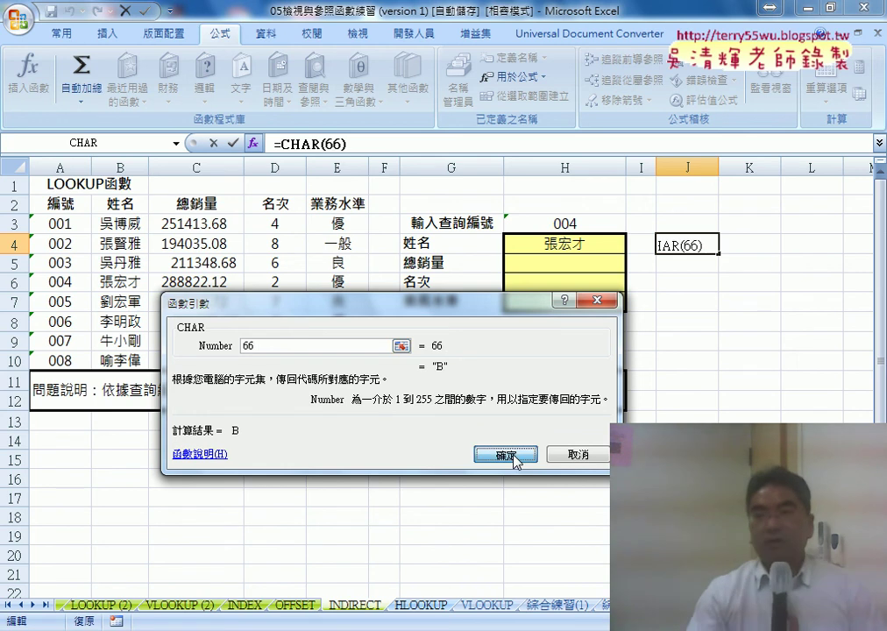
click(507, 454)
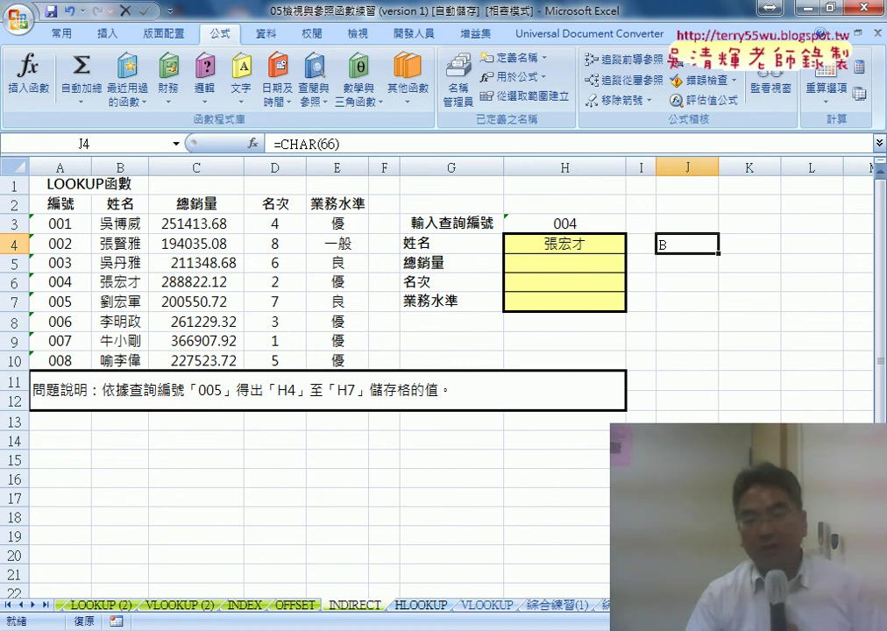
Step: Check the ASCII table in Google Docs, then start rewriting J4's argument using ROW()
key(alt+Tab)
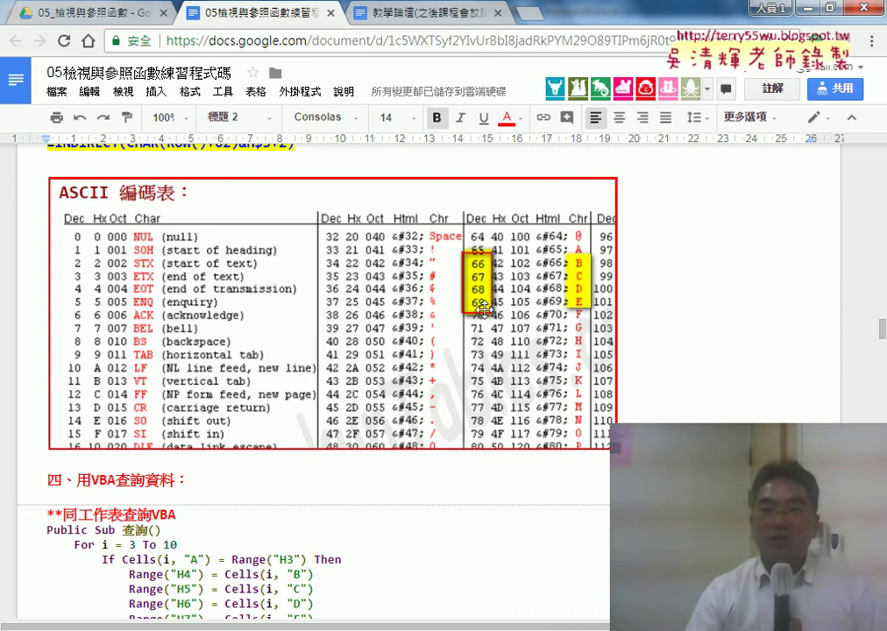
click(804, 11)
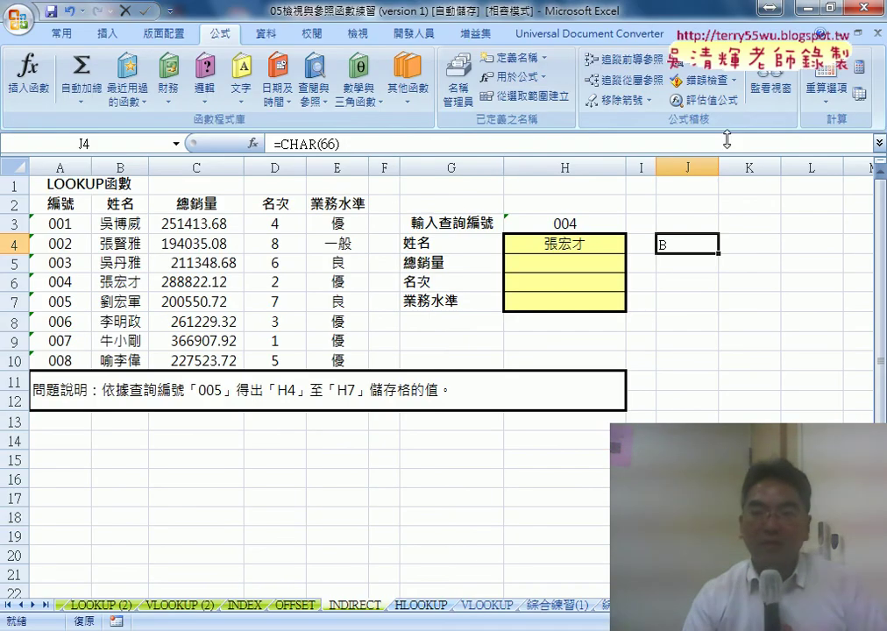
click(337, 145)
key(BackSpace)
text(5)
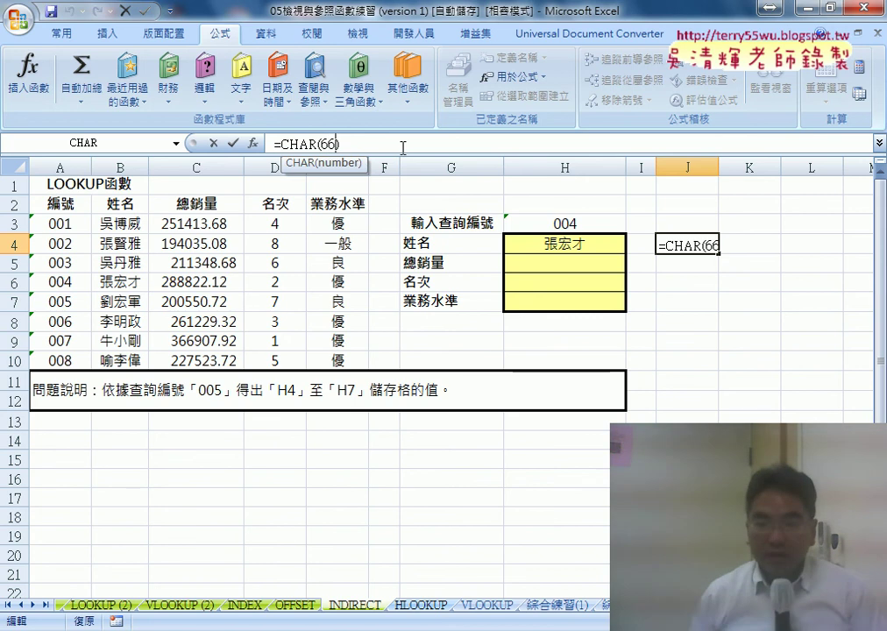
text(+)
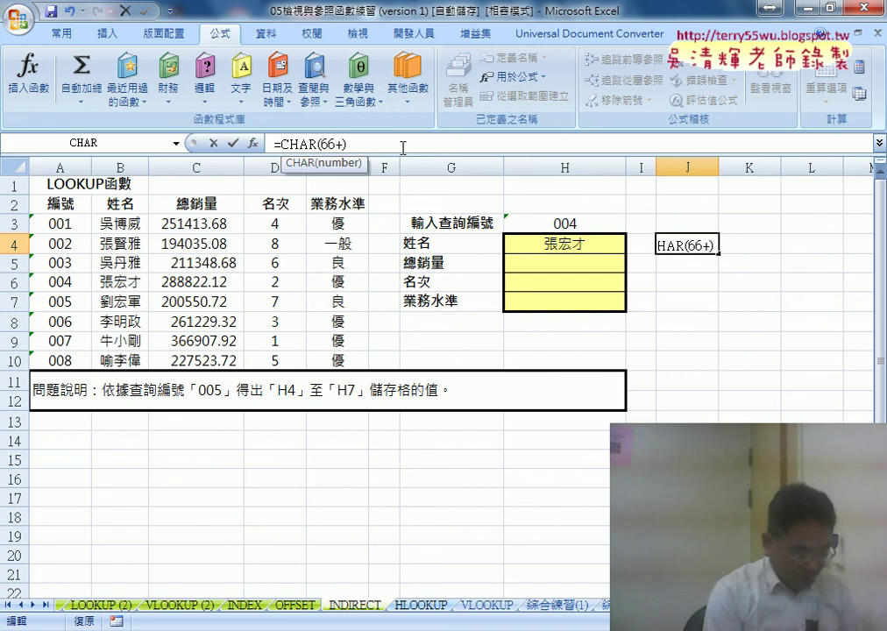
text(row)
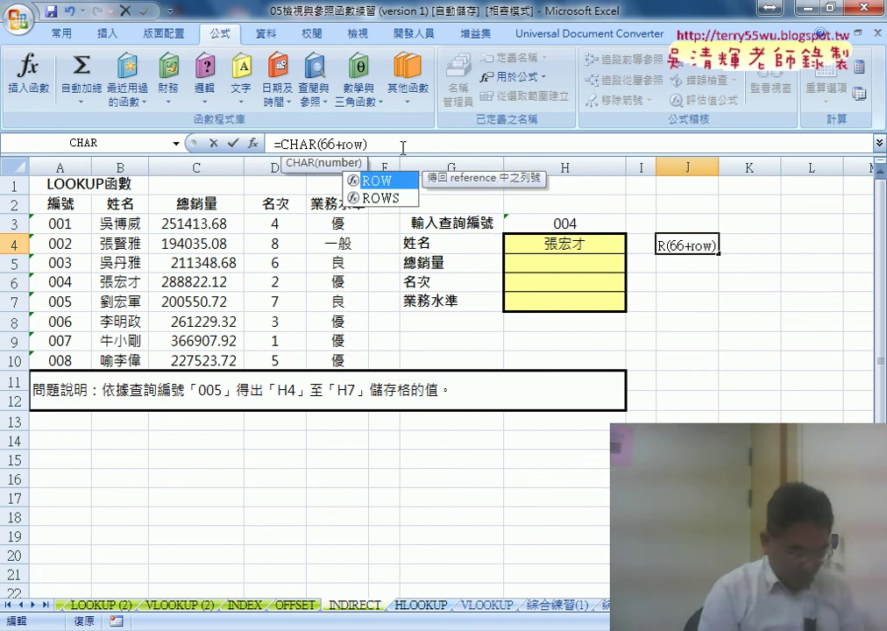
text(())
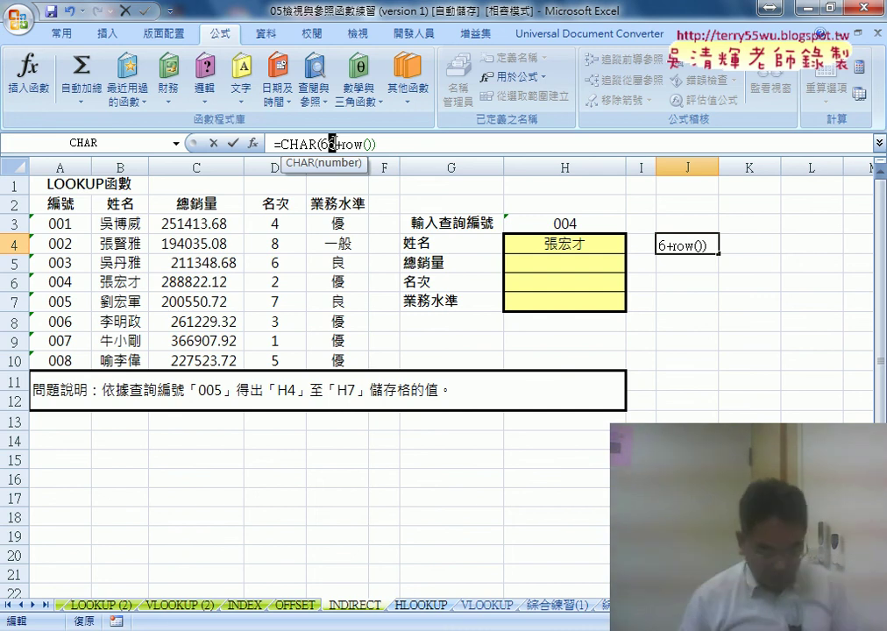
Step: Complete J4 as =CHAR(62+ROW()), still returning B, and highlight 62+ROW( to explain it
text(2)
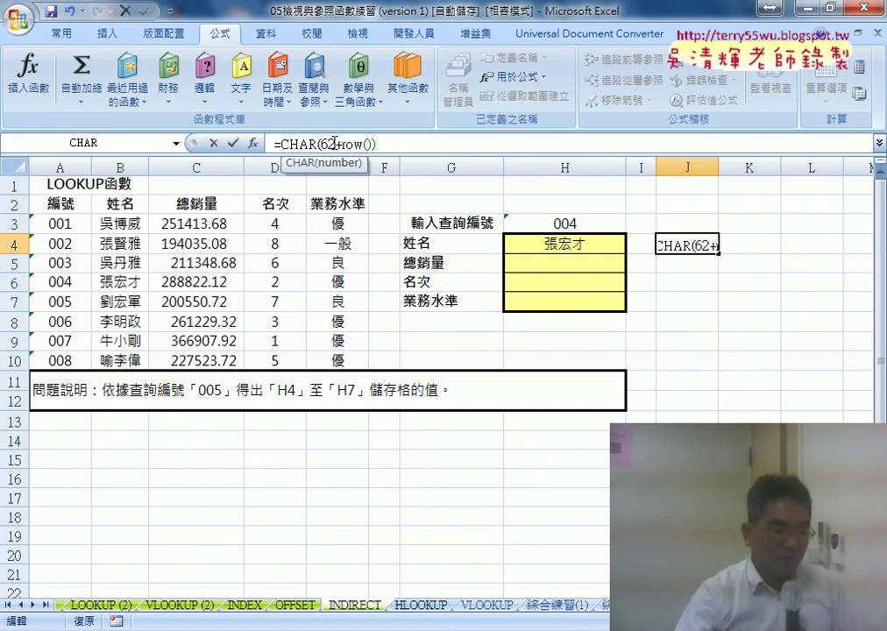
click(232, 143)
double_click(328, 144)
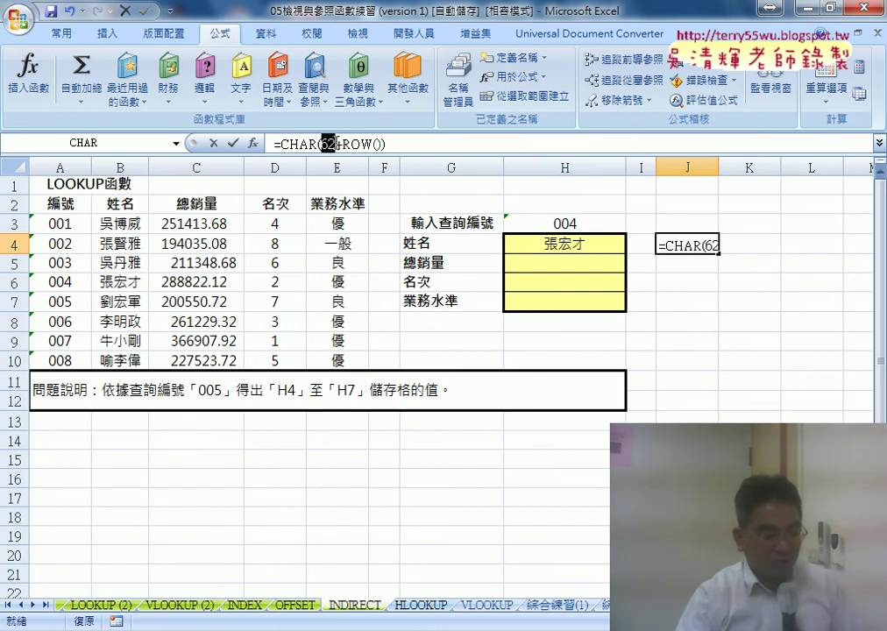
drag(328, 144, 376, 144)
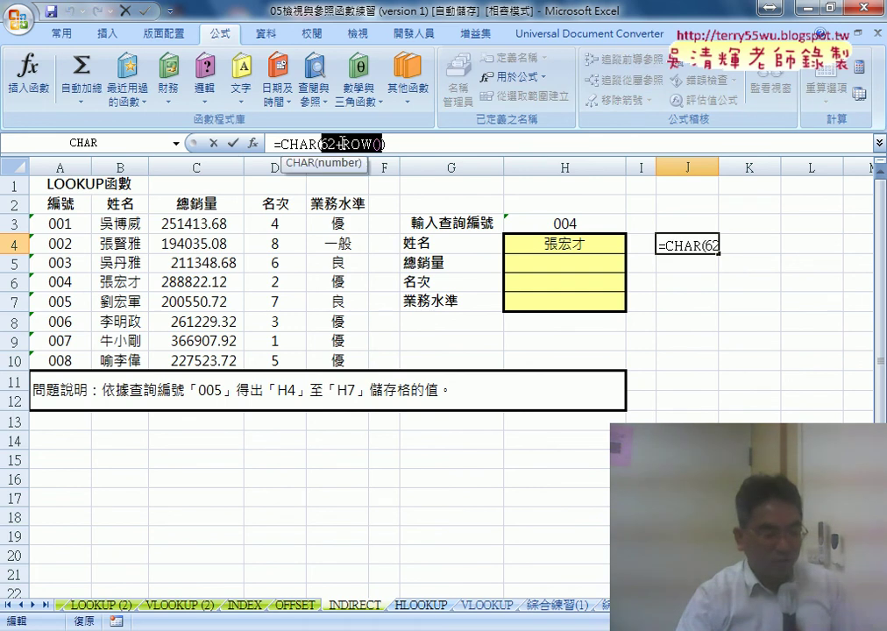
click(233, 144)
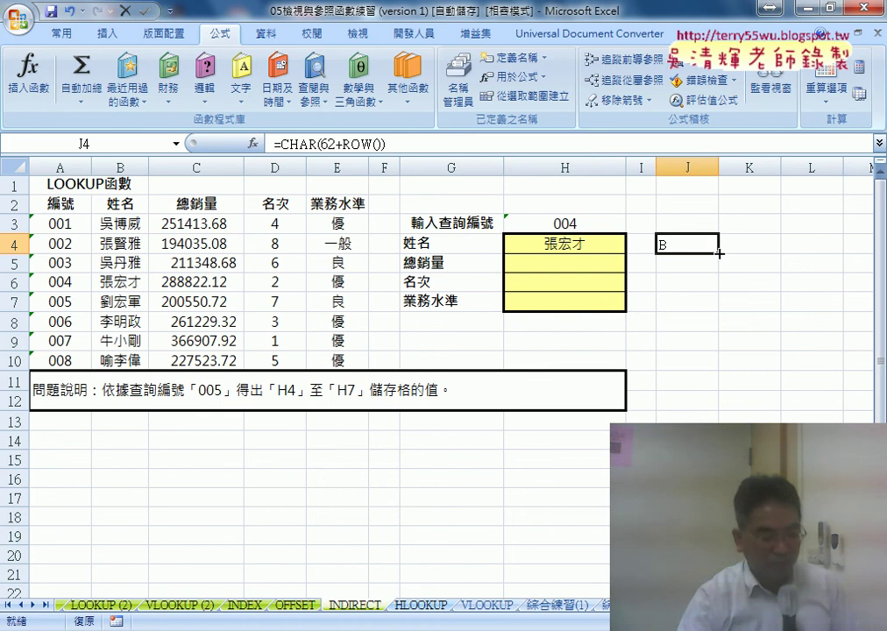
Step: Fill =CHAR(62+ROW()) down J4:J7 (B–E), then copy CHAR(62+ROW()) from J4's formula
drag(718, 254, 719, 309)
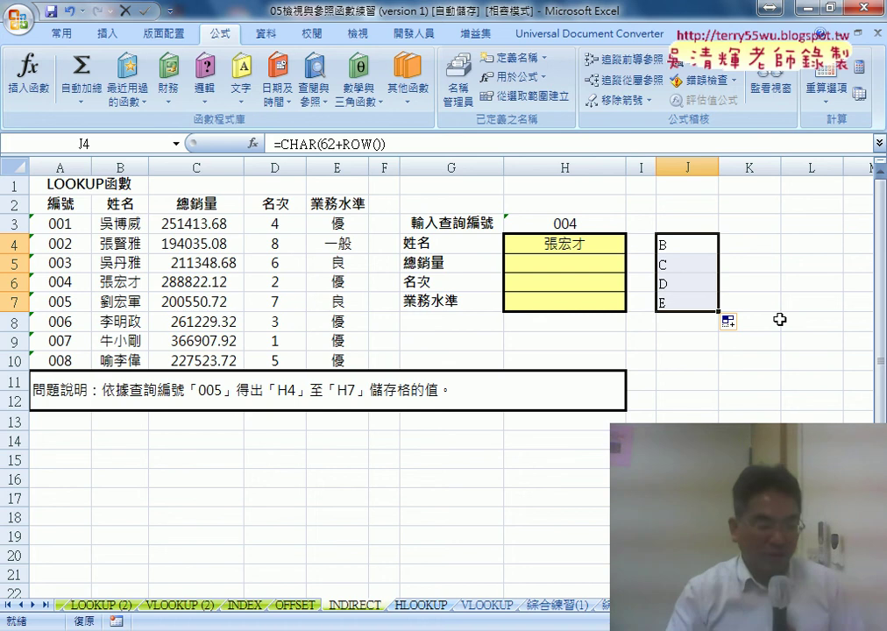
click(671, 247)
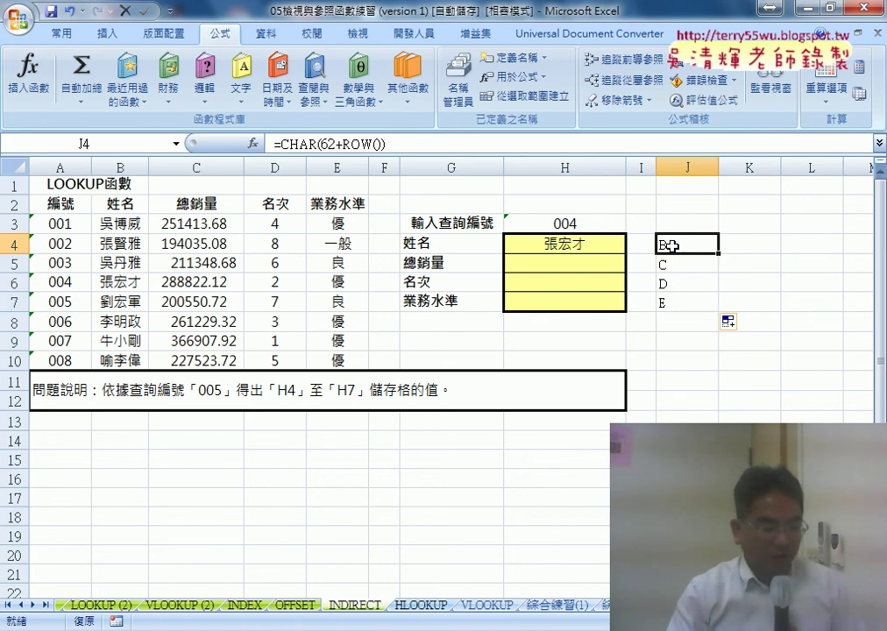
drag(403, 143, 304, 142)
right_click(280, 143)
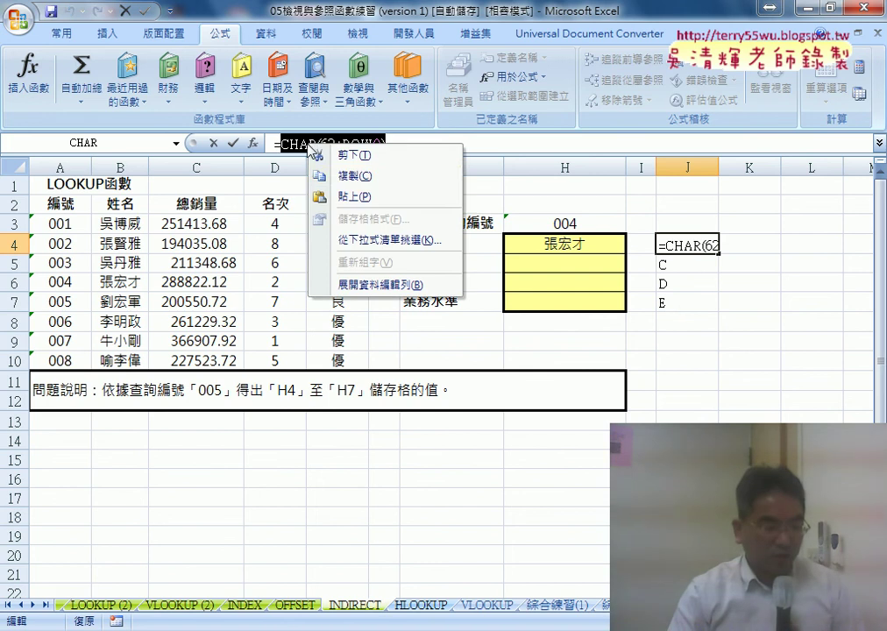
click(349, 173)
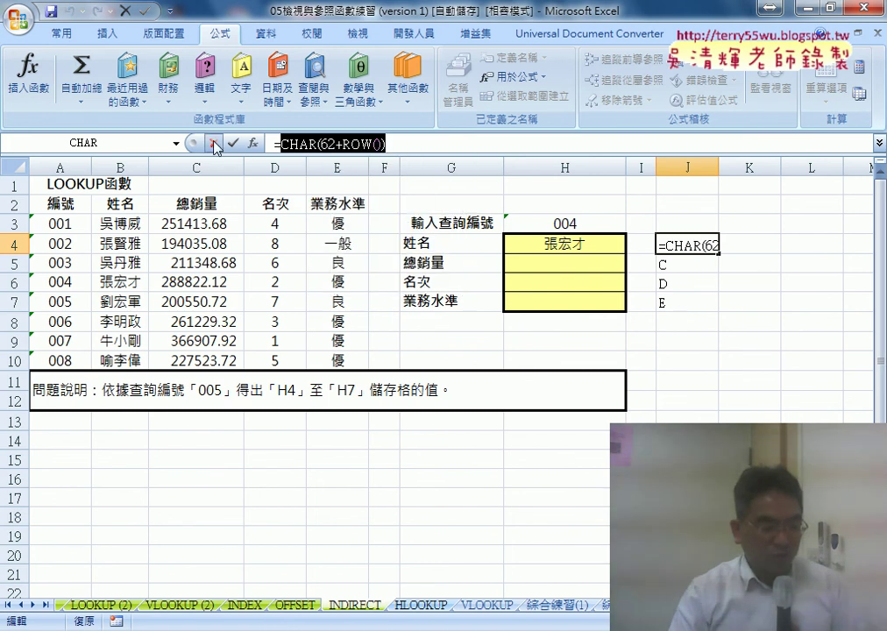
click(232, 143)
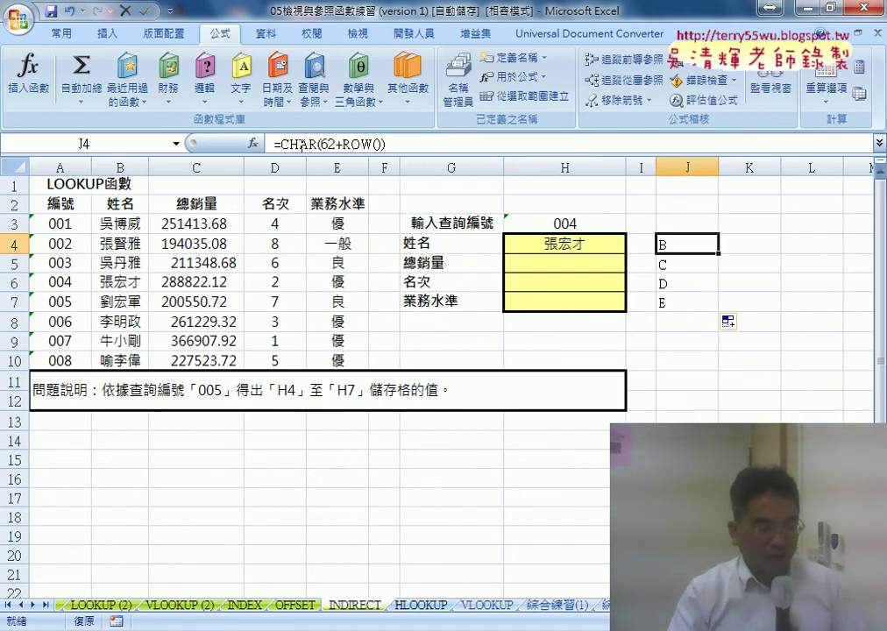
Step: Replace "B" in H4's INDIRECT formula with the copied CHAR(62+ROW()) expression
click(547, 245)
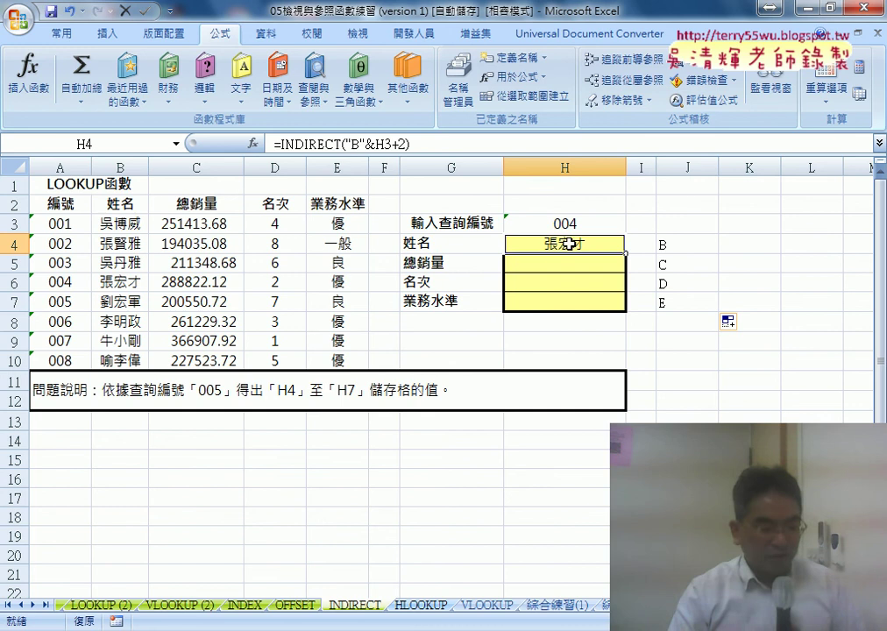
click(347, 142)
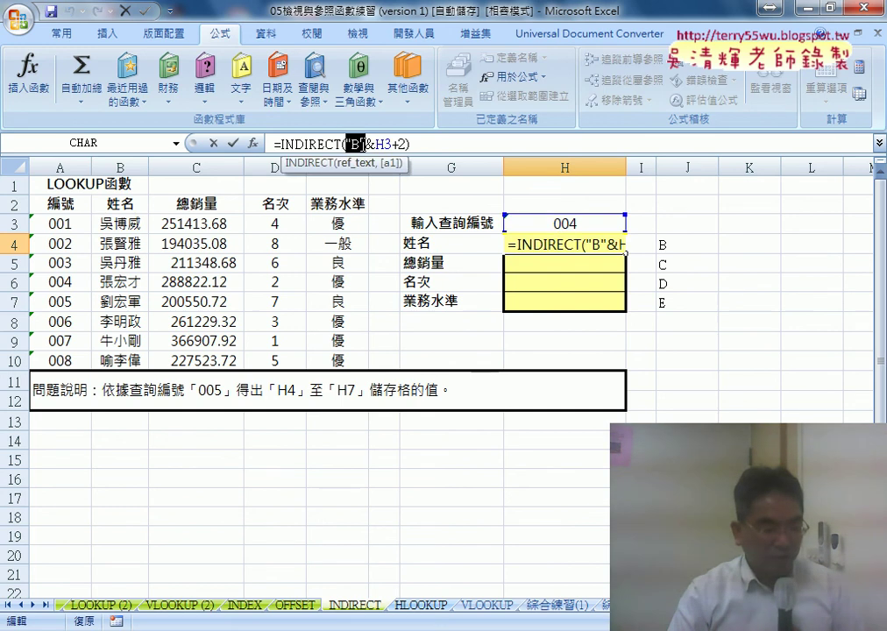
right_click(357, 144)
click(398, 198)
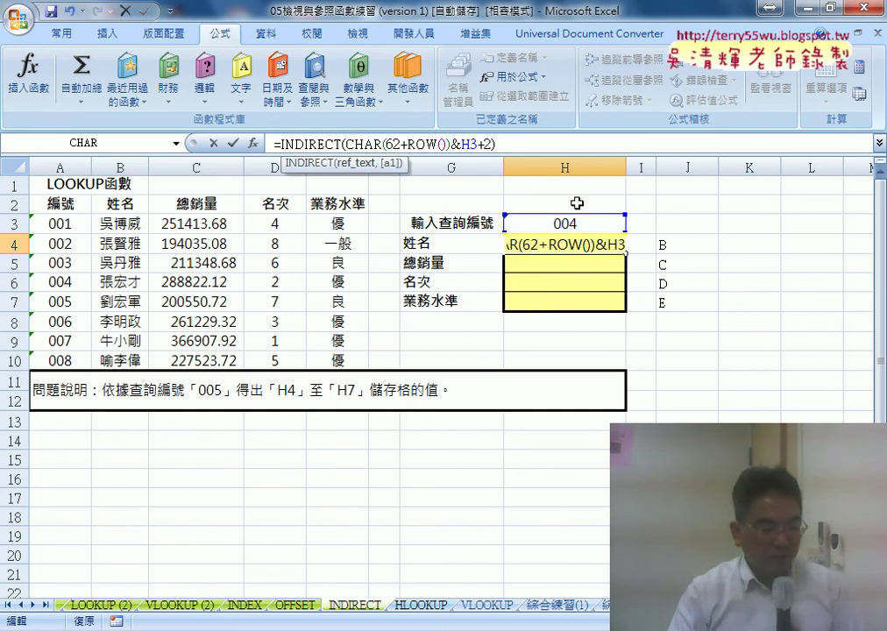
Step: Review INDIRECT's arguments in the Function Arguments dialog and confirm H4's new formula
drag(450, 144, 345, 144)
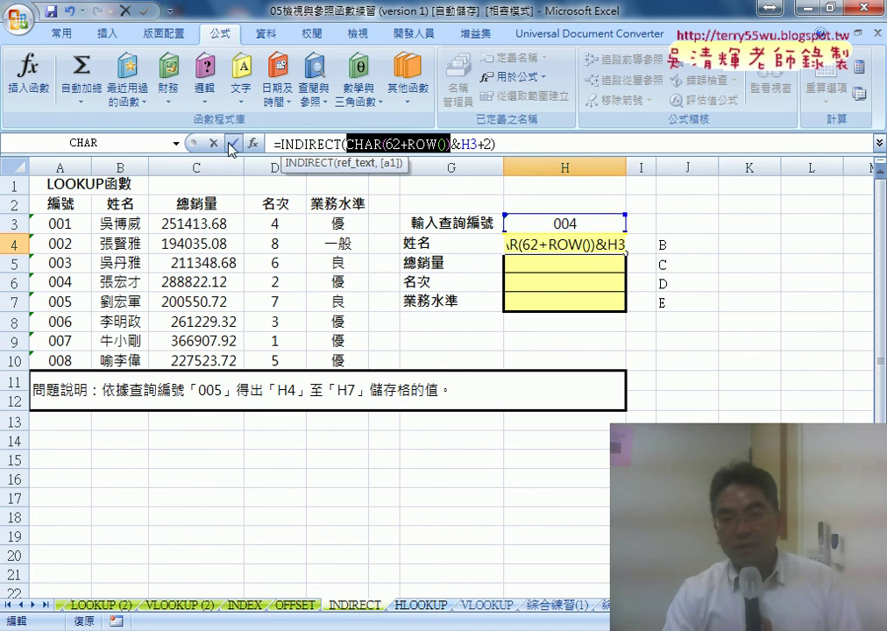
click(311, 146)
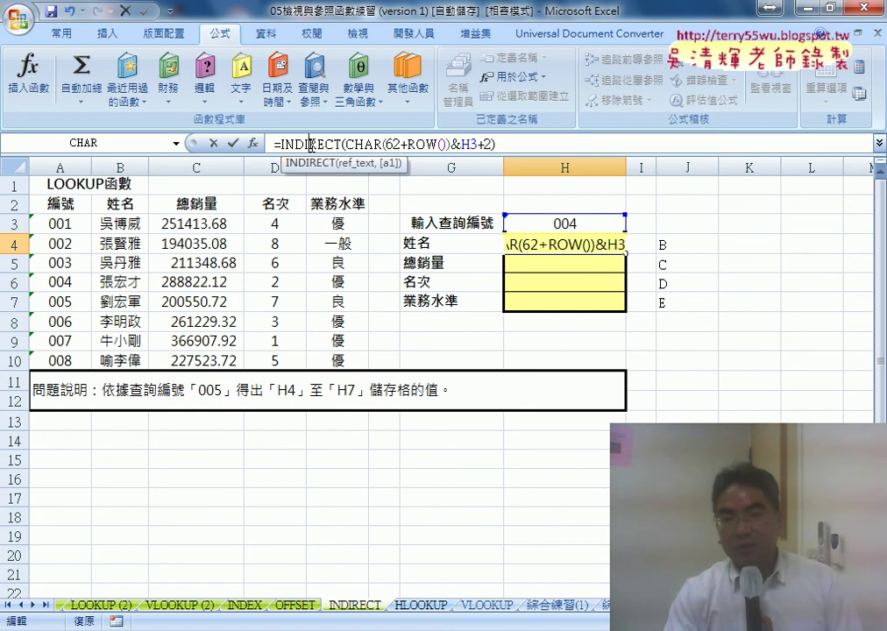
click(257, 145)
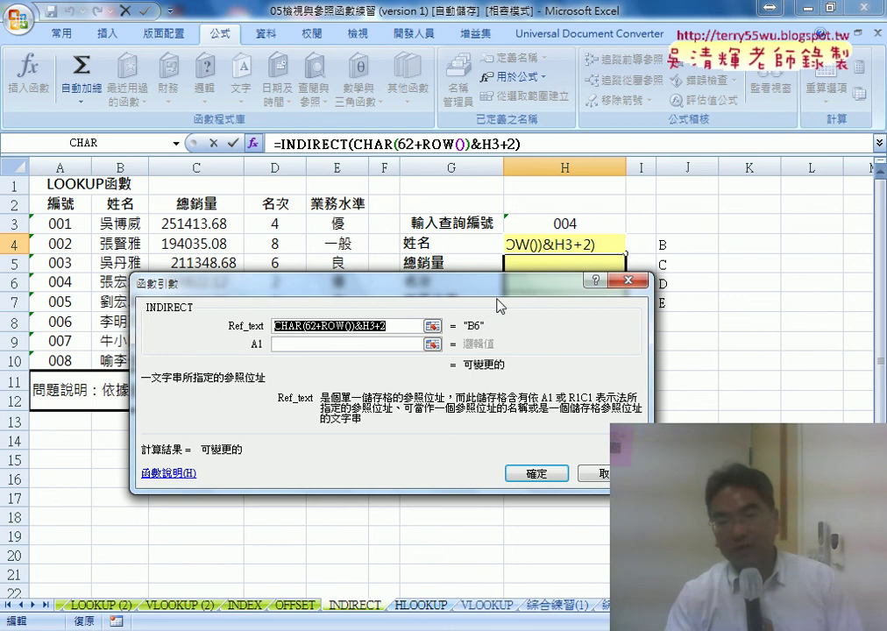
drag(499, 282, 557, 322)
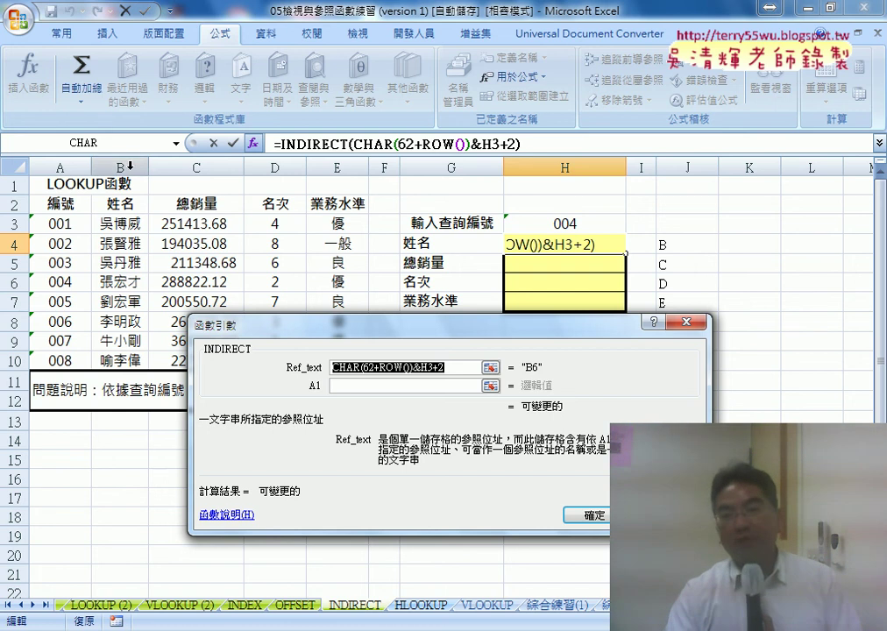
click(594, 512)
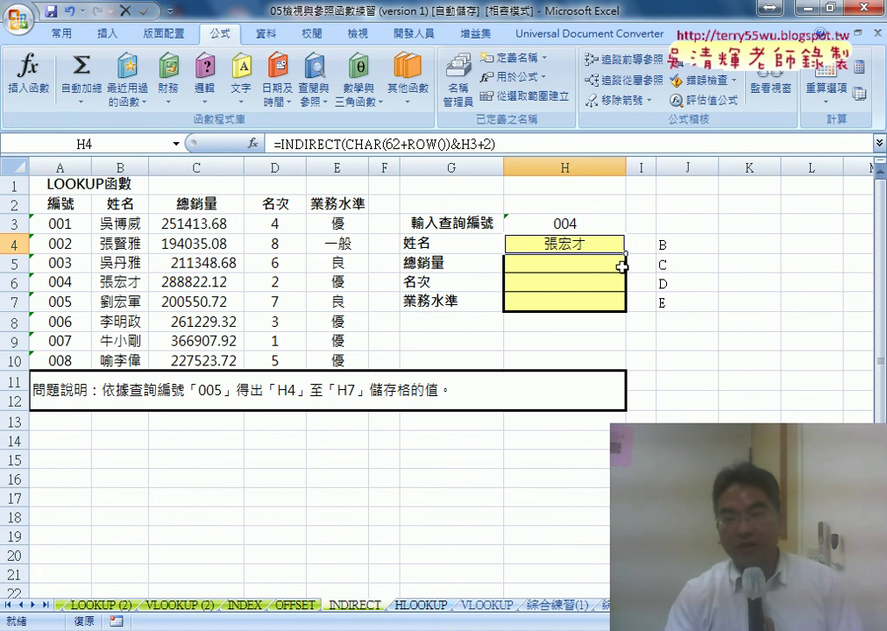
Step: Change H3 to H$3 in H4's formula and fill it down through H7
click(508, 144)
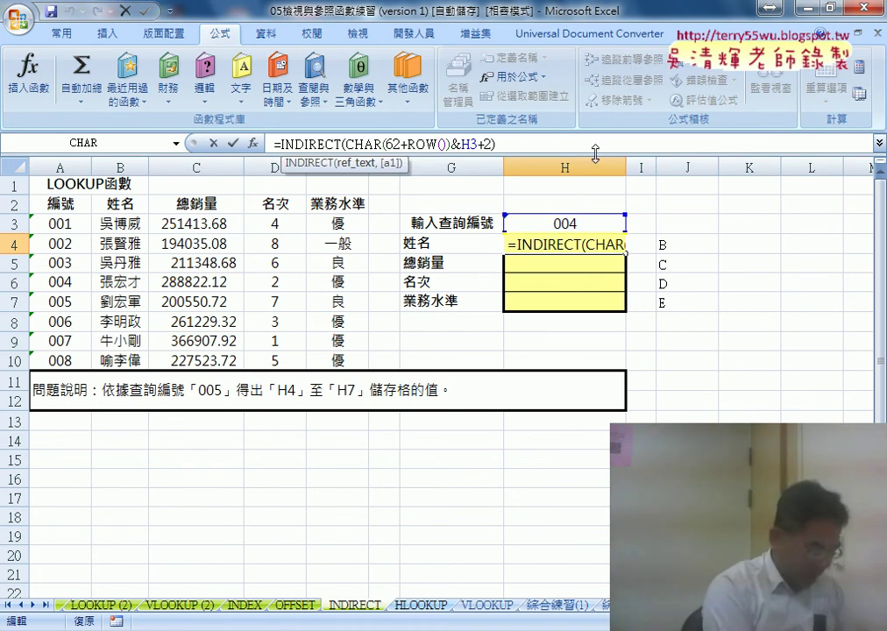
text($)
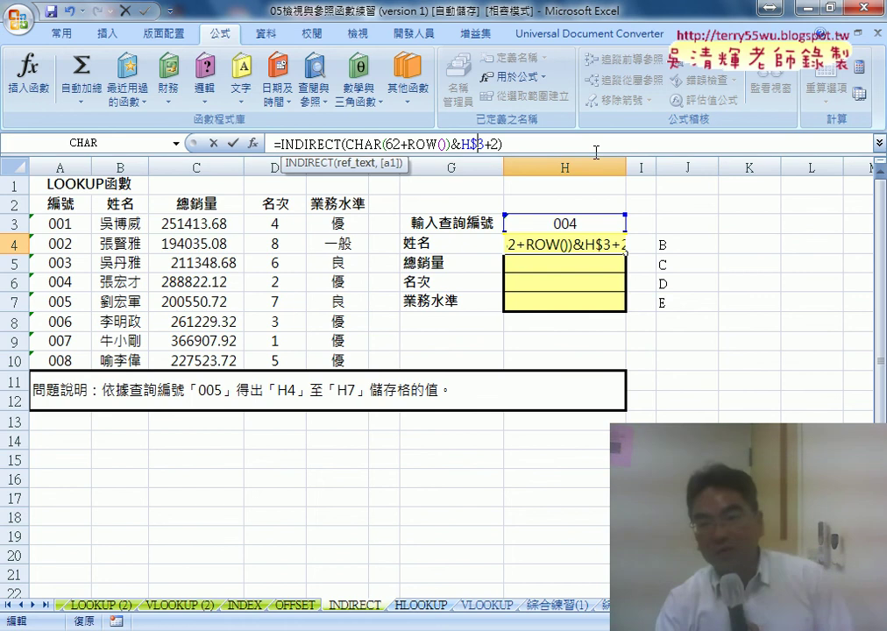
click(232, 143)
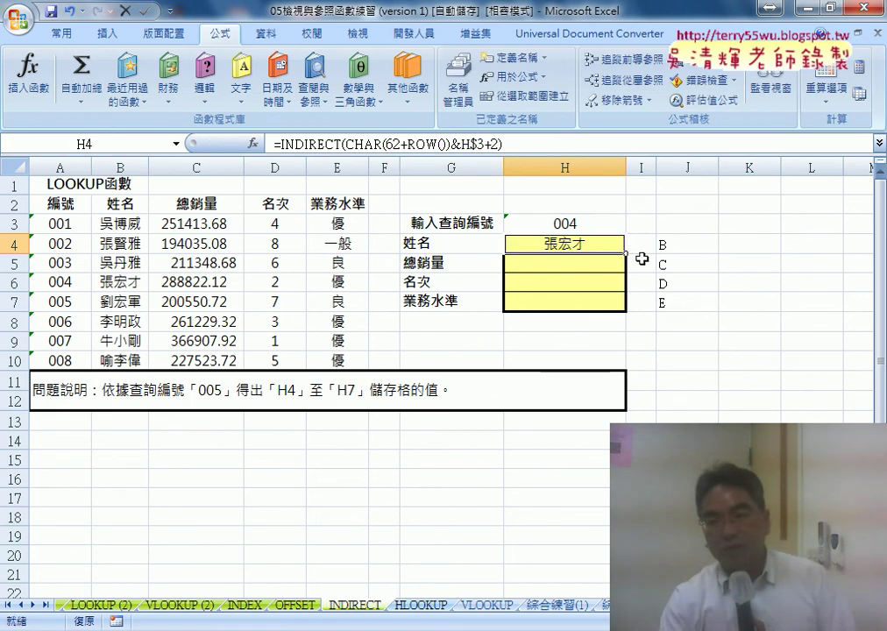
drag(624, 253, 626, 311)
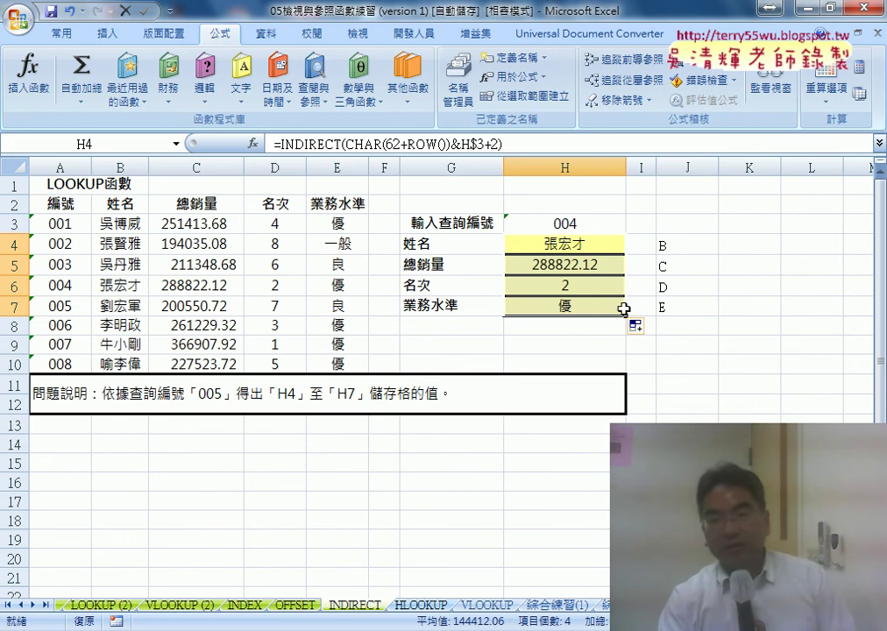
Step: Switch H3's lookup ID from 004 to 005 and compare the results with row 7
click(569, 225)
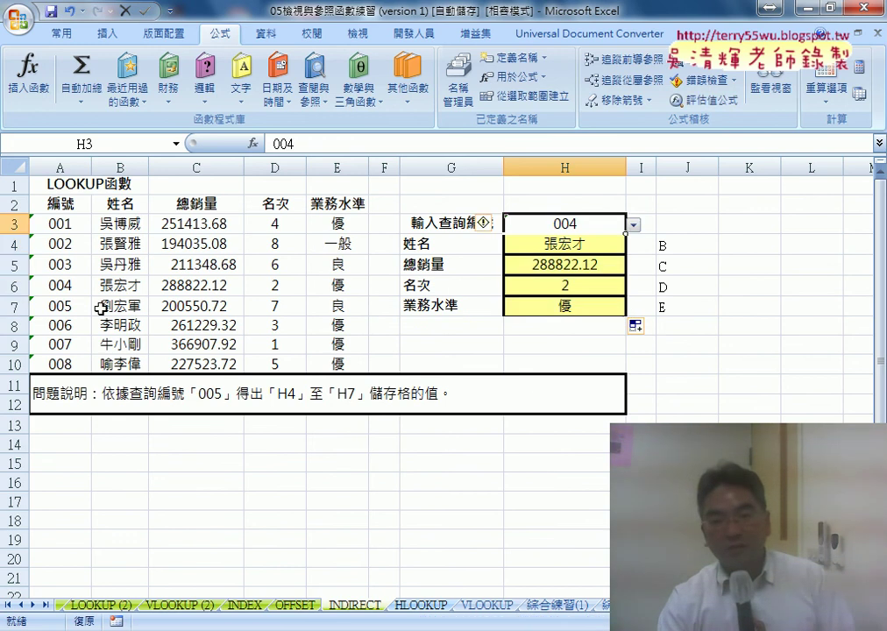
drag(118, 285, 346, 288)
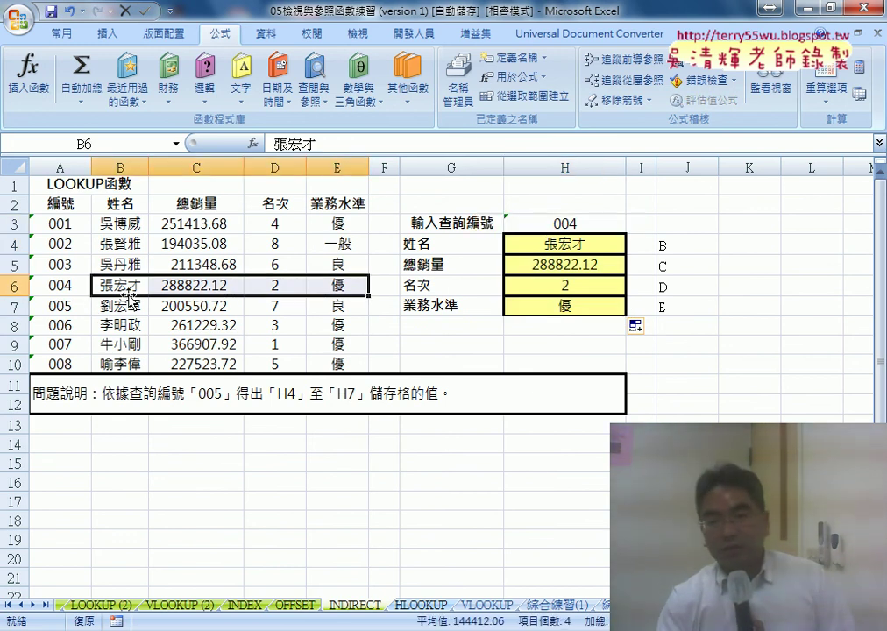
drag(275, 289, 346, 290)
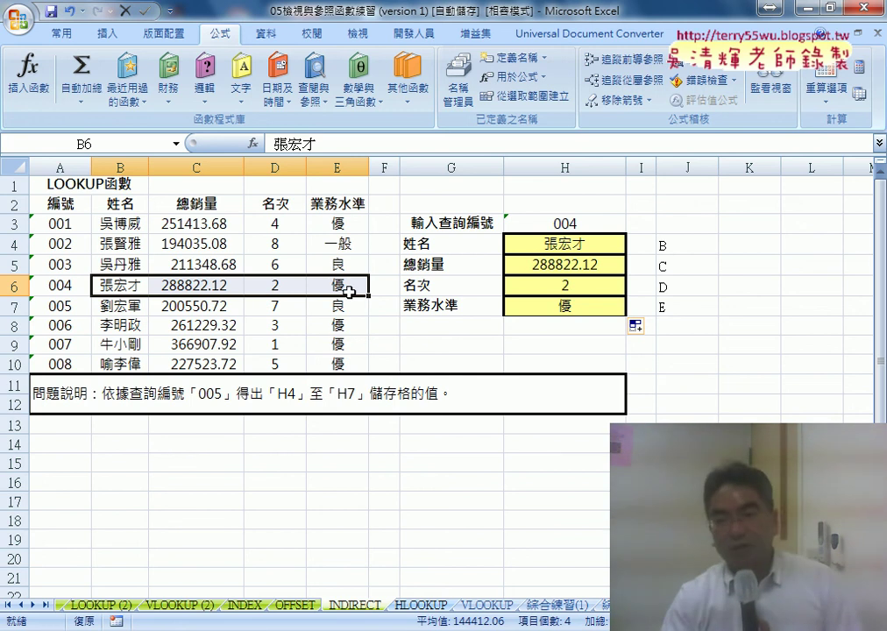
click(587, 230)
click(632, 224)
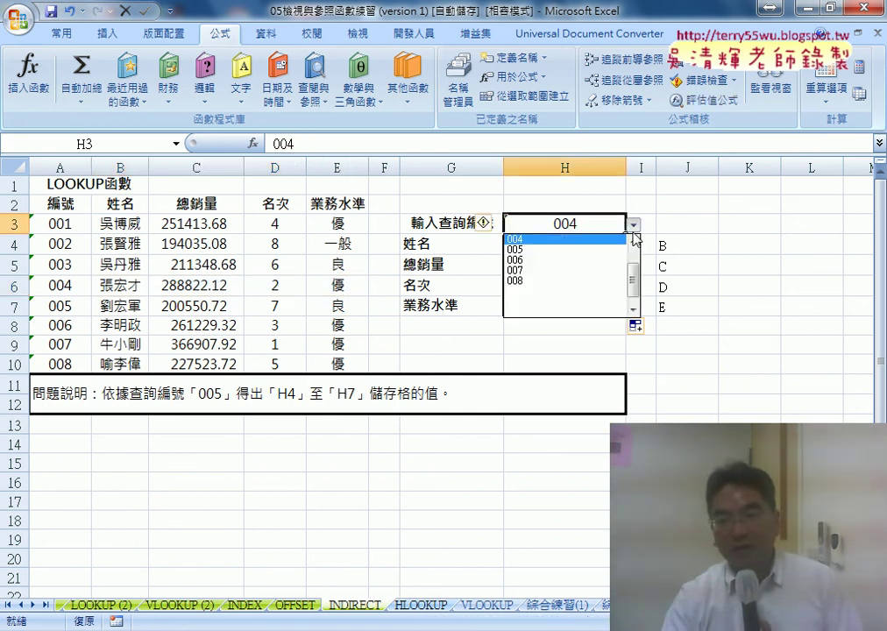
click(614, 249)
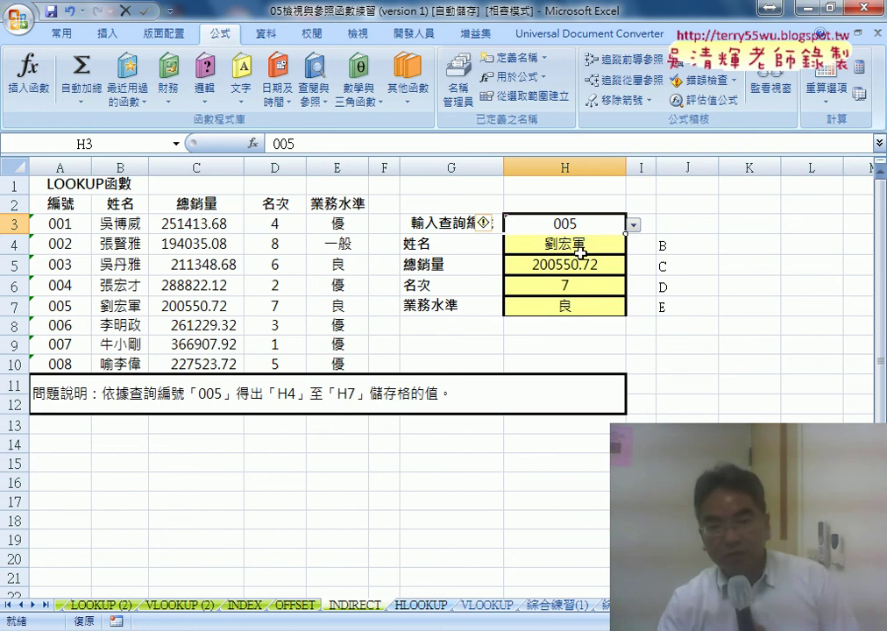
drag(166, 312, 314, 319)
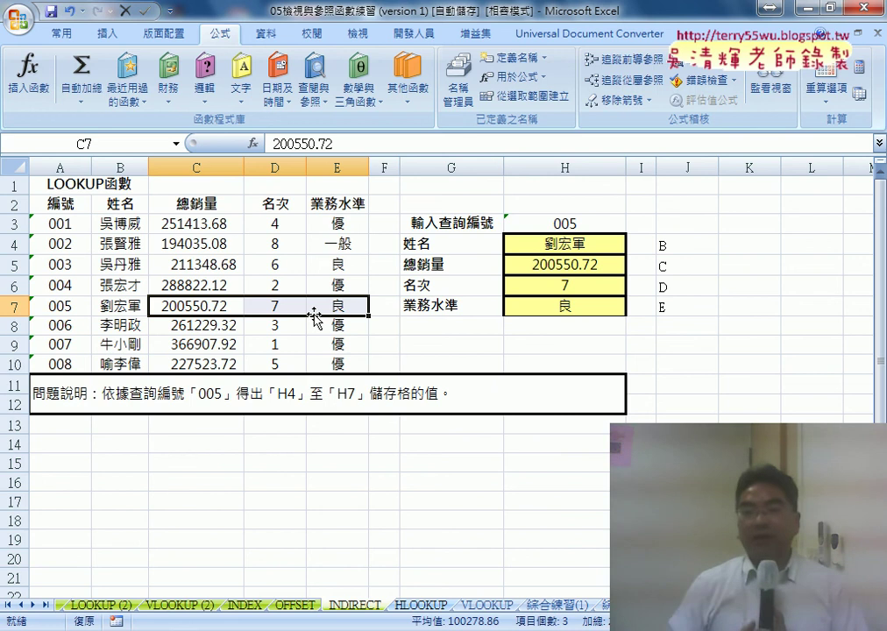
click(580, 243)
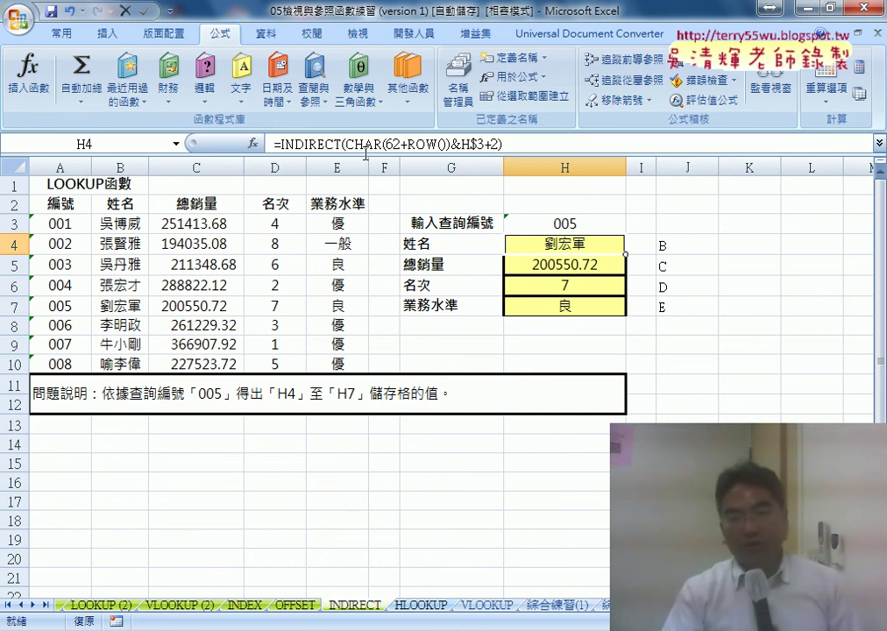
drag(670, 247, 676, 306)
click(677, 247)
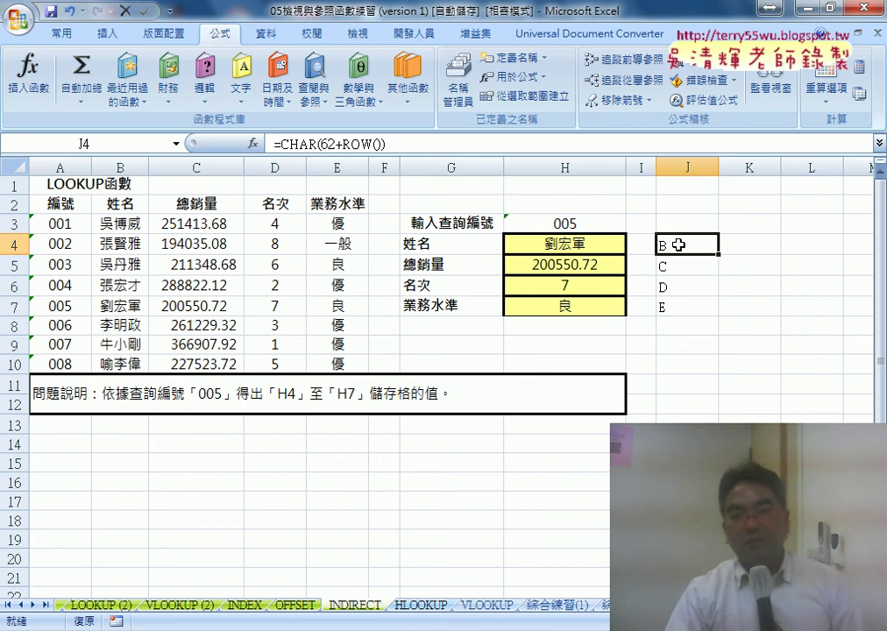
click(578, 245)
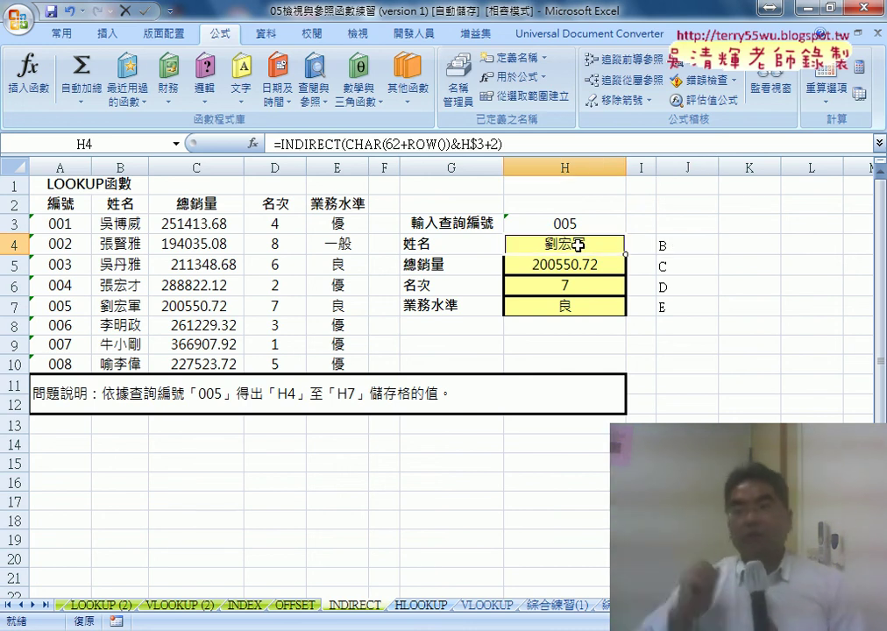